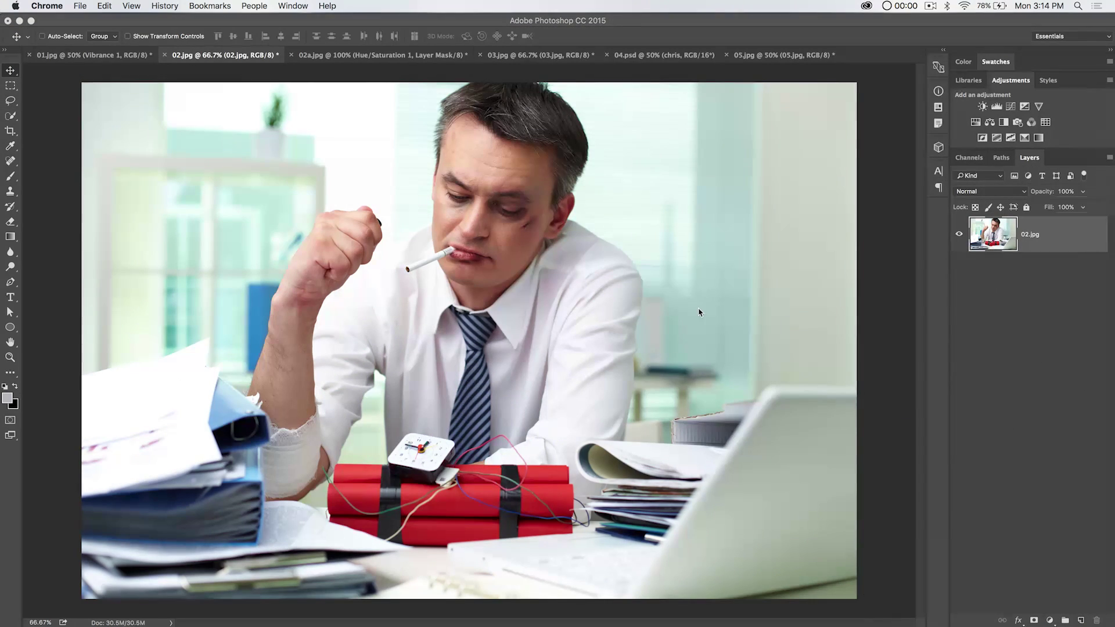
Step: Switch to Photoshop and add a default Hue/Saturation 1 adjustment layer above 02.jpg
left_click(656, 351)
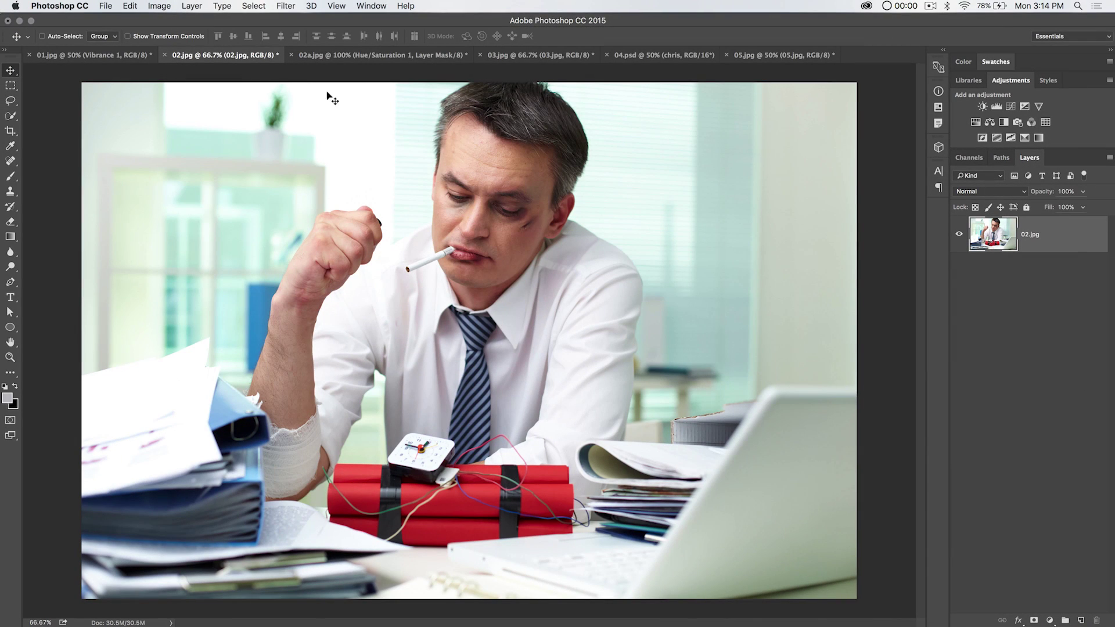
left_click(160, 6)
mouse_move(187, 43)
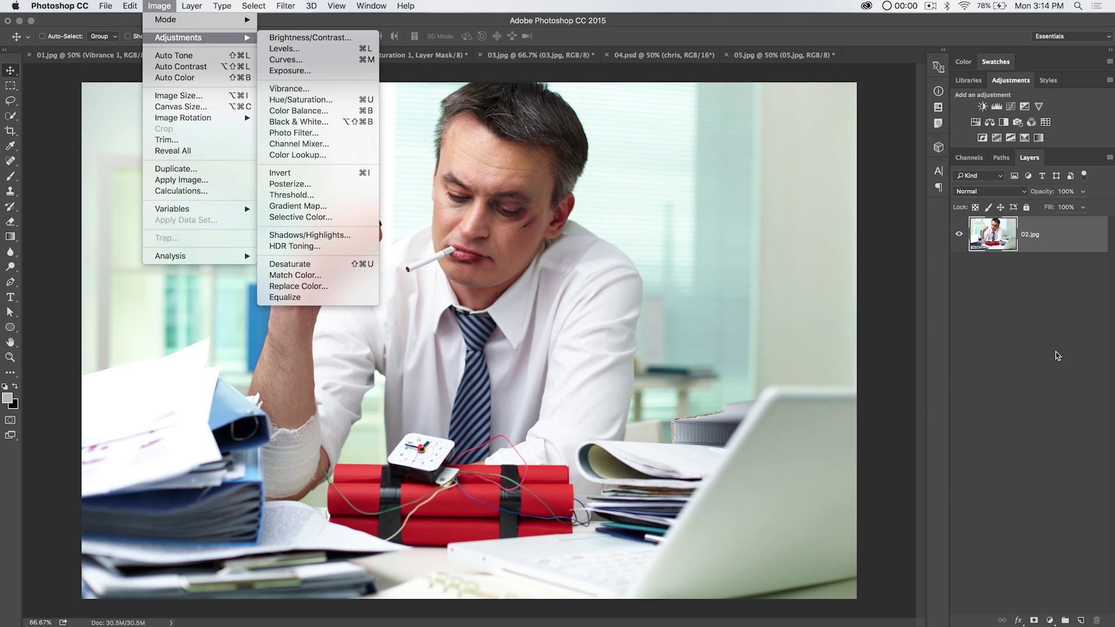
mouse_move(191, 6)
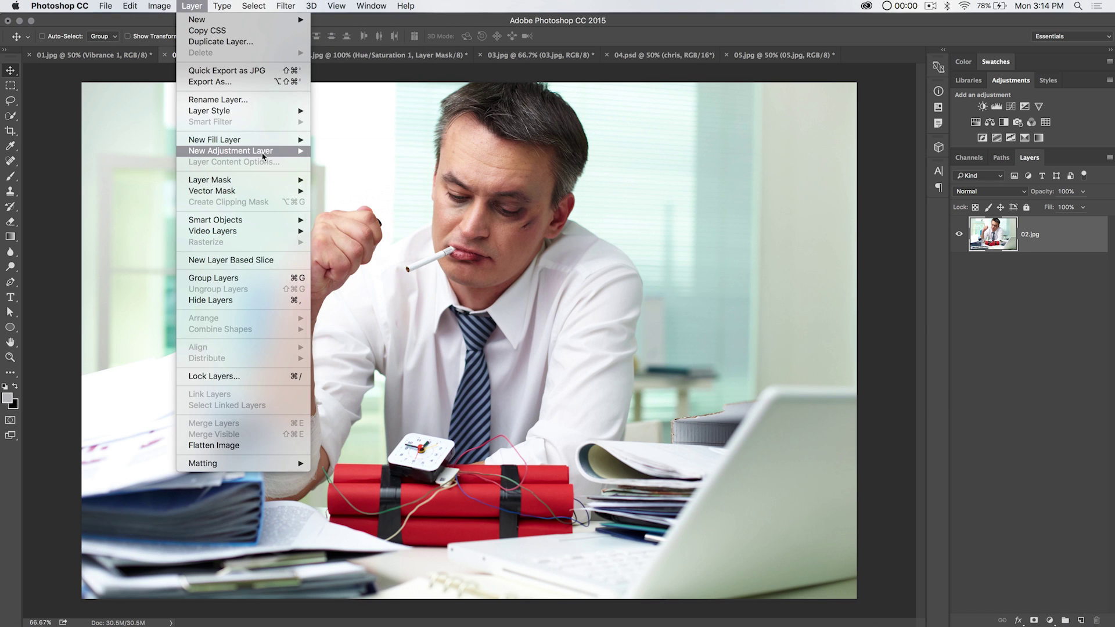
mouse_move(279, 151)
left_click(375, 212)
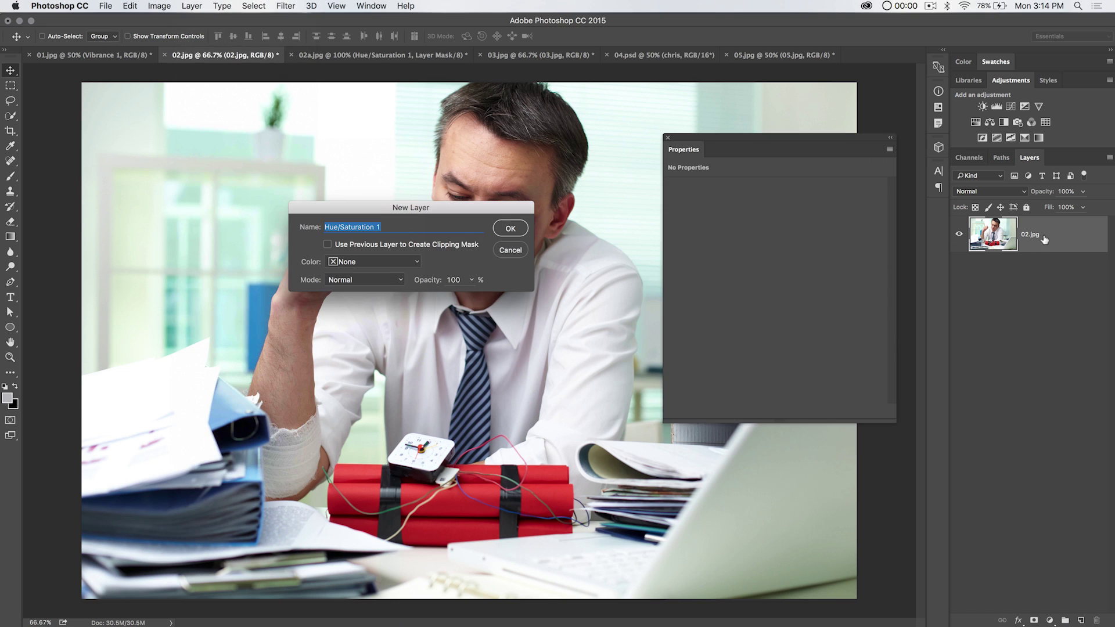
left_click(509, 230)
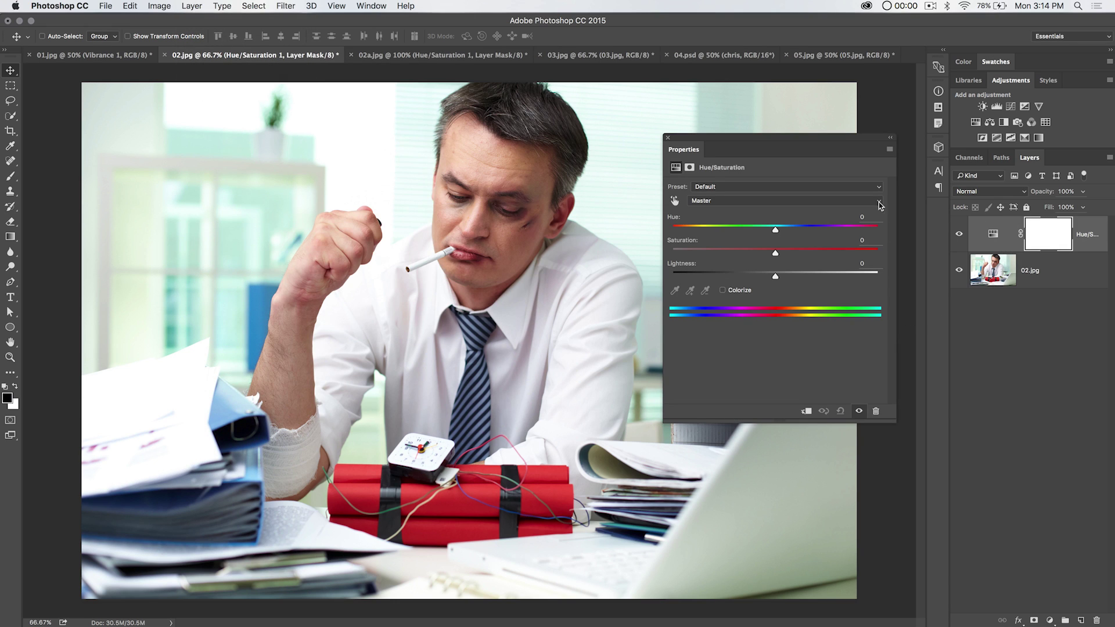
left_click_drag(766, 137, 819, 119)
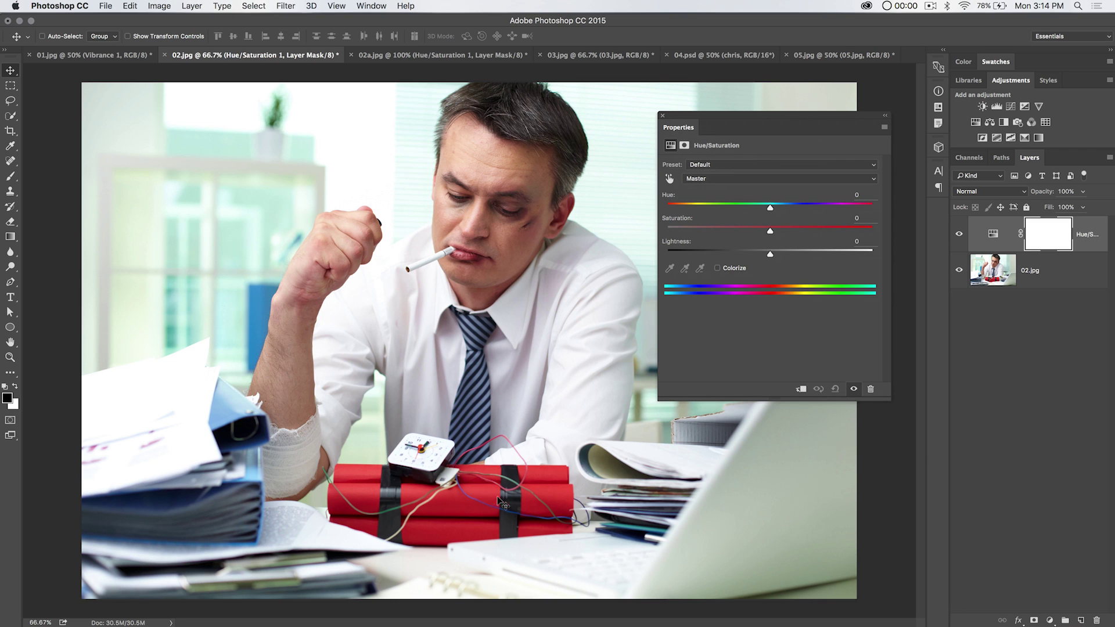
left_click_drag(770, 207, 692, 212)
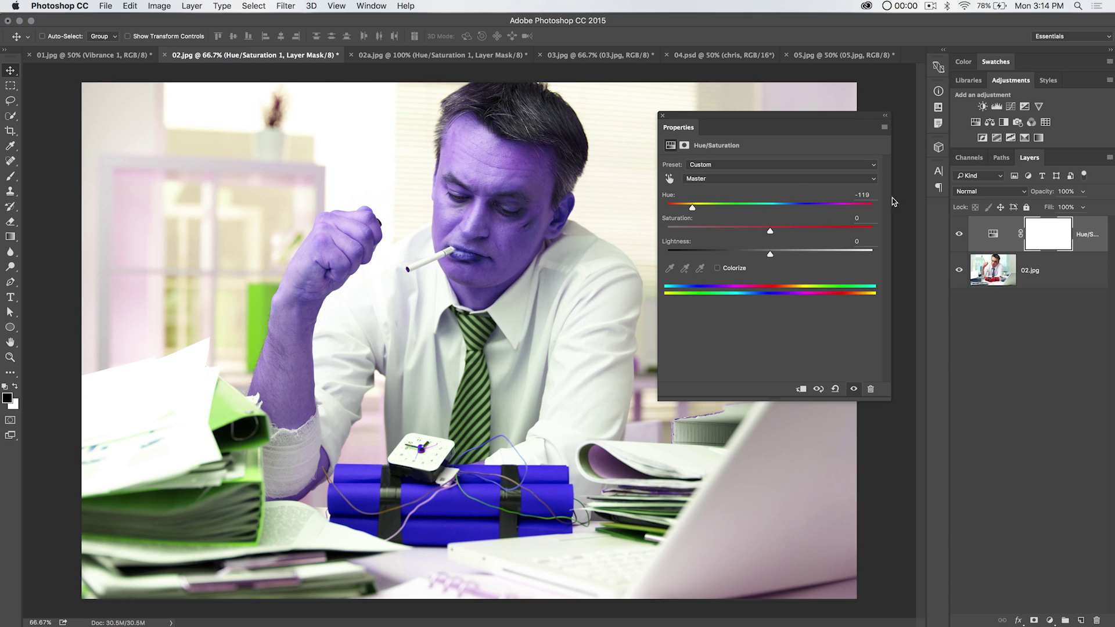
left_click(865, 195)
type("0")
key("Return")
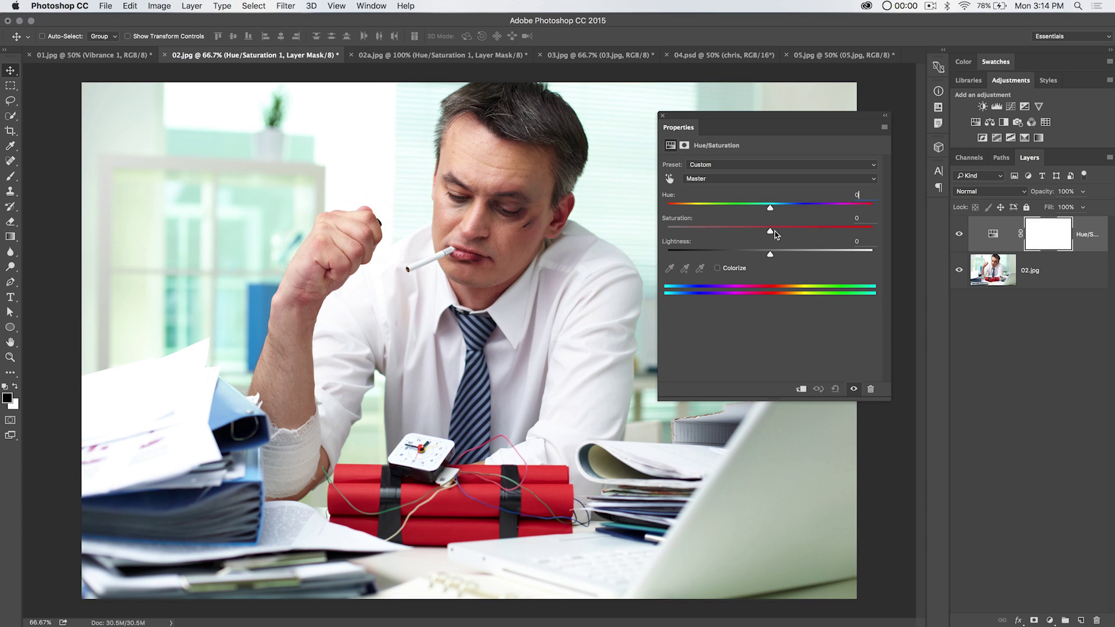
left_click_drag(771, 232, 639, 238)
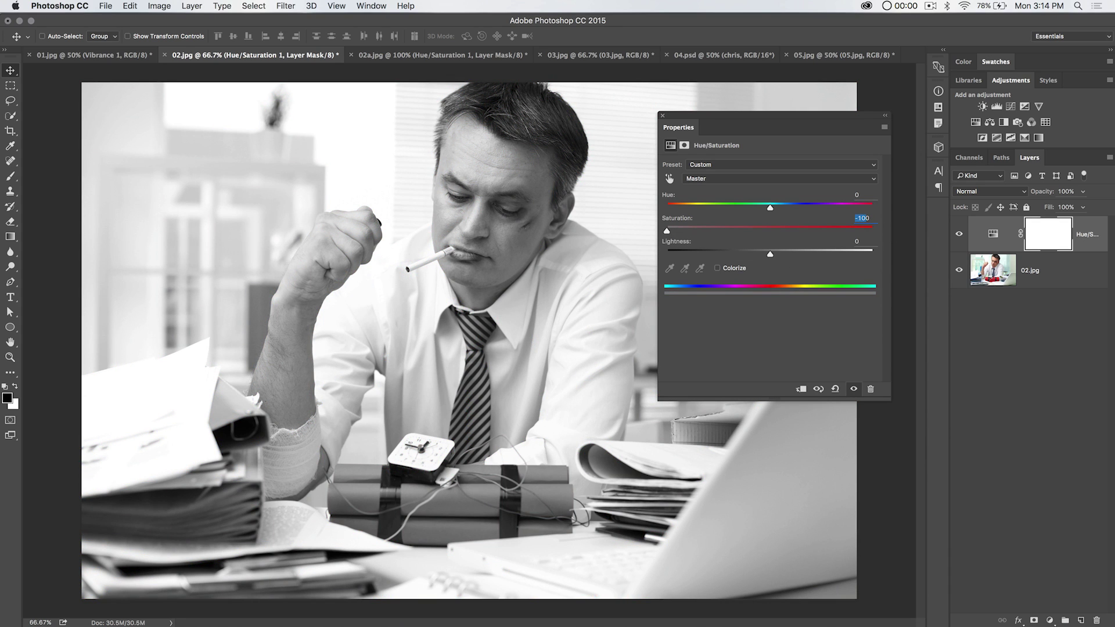
type("0")
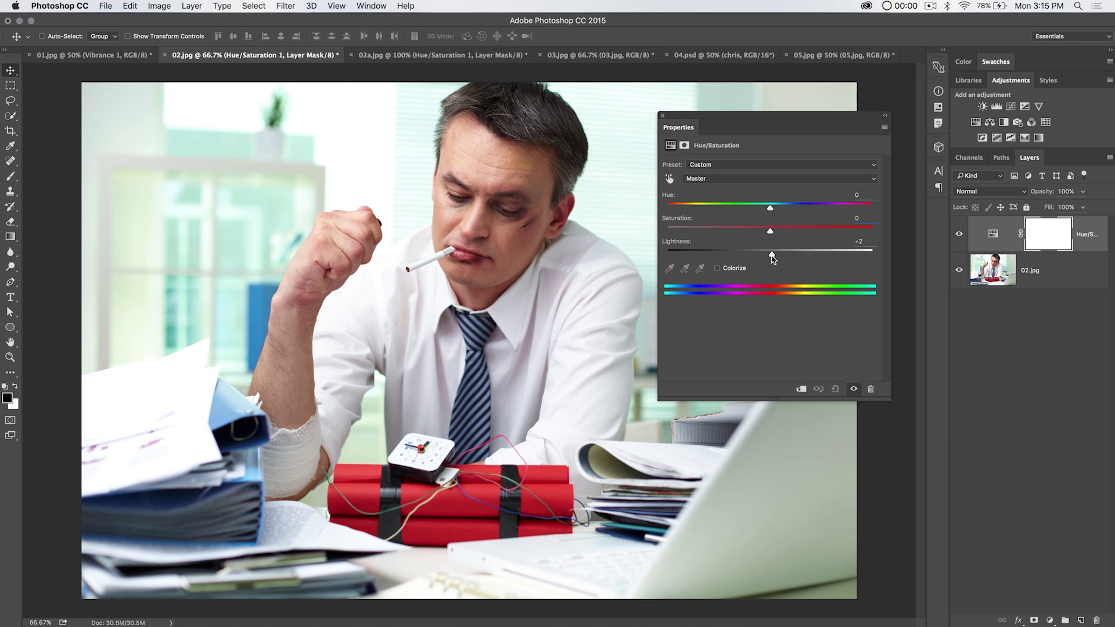
mouse_move(772, 258)
left_mouse_down()
mouse_move(688, 254)
mouse_move(836, 257)
mouse_move(685, 256)
mouse_move(819, 259)
mouse_move(773, 260)
left_mouse_up()
type("0")
left_click_drag(764, 114, 775, 110)
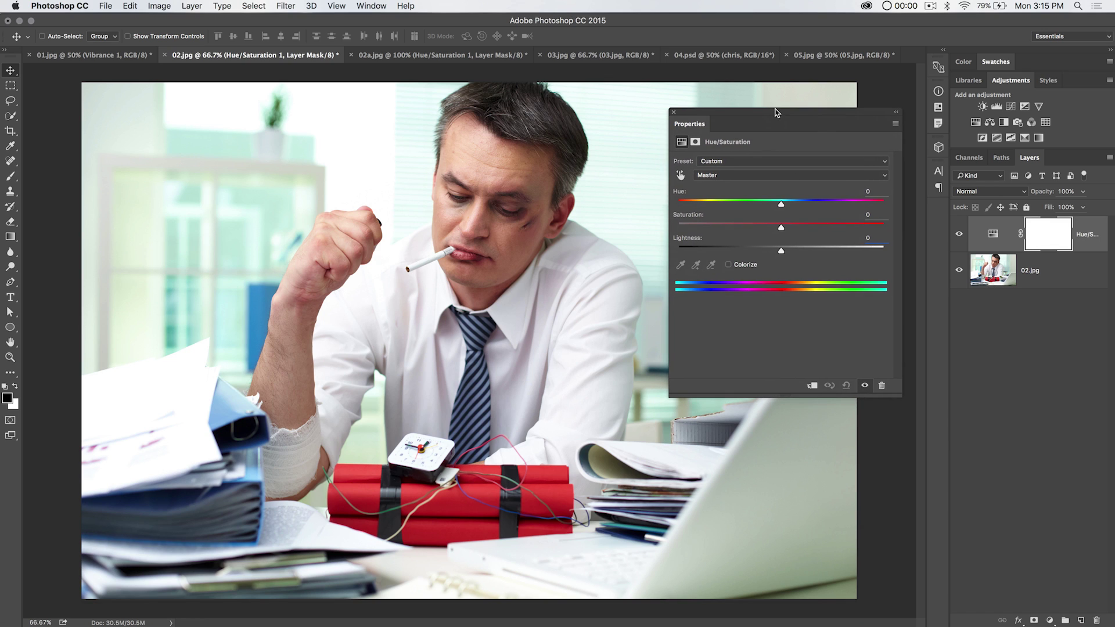
Step: Enable the on-image adjustment hand and drag across the forehead to test boosting red saturation
left_click(682, 177)
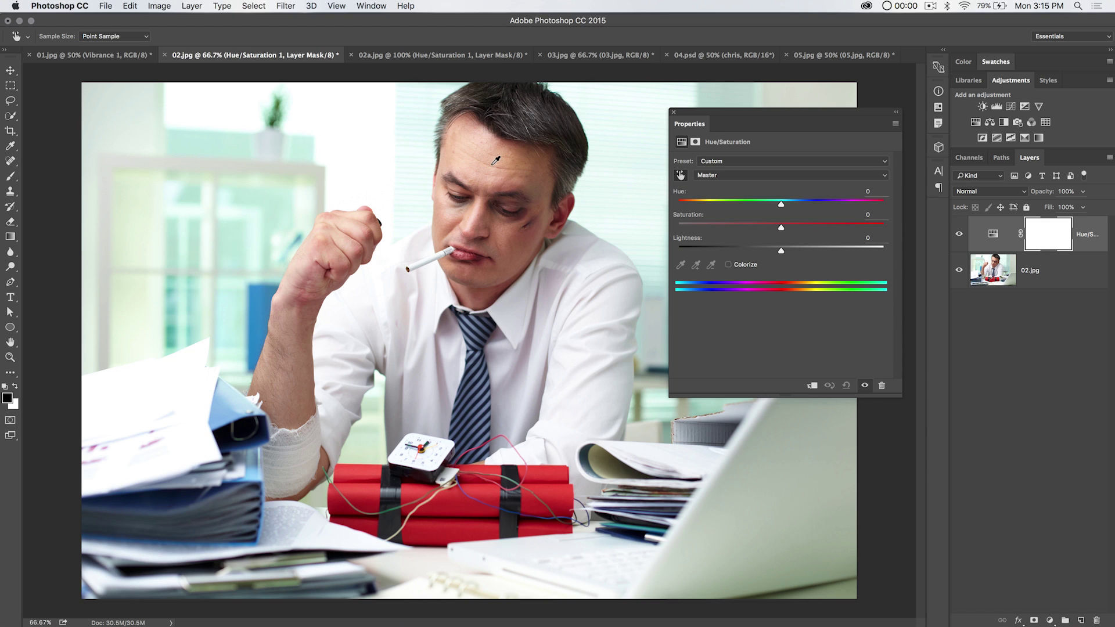
left_click_drag(496, 162, 453, 167)
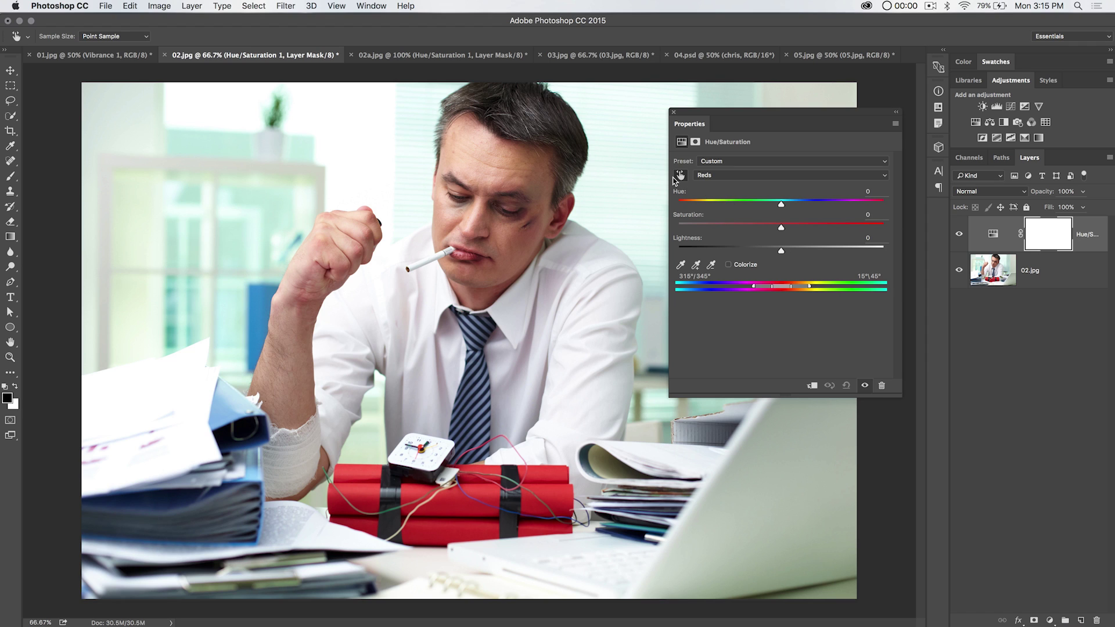
left_click(711, 176)
Step: Target the Reds channel, try shifting its hue toward orange, then reset Hue to 0
left_click(709, 167)
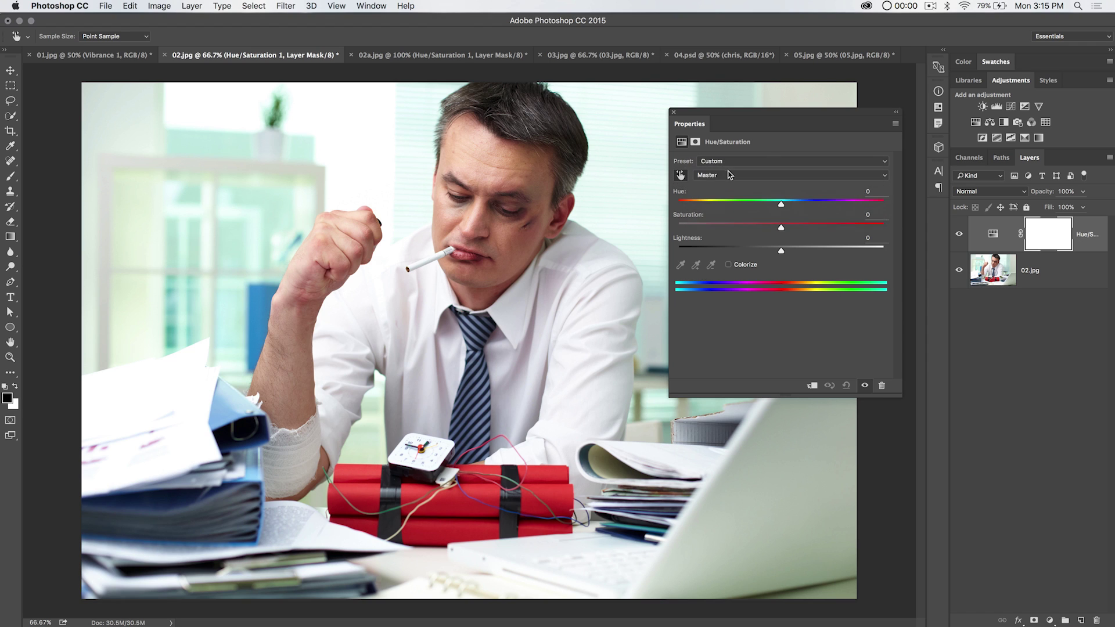
left_click(731, 174)
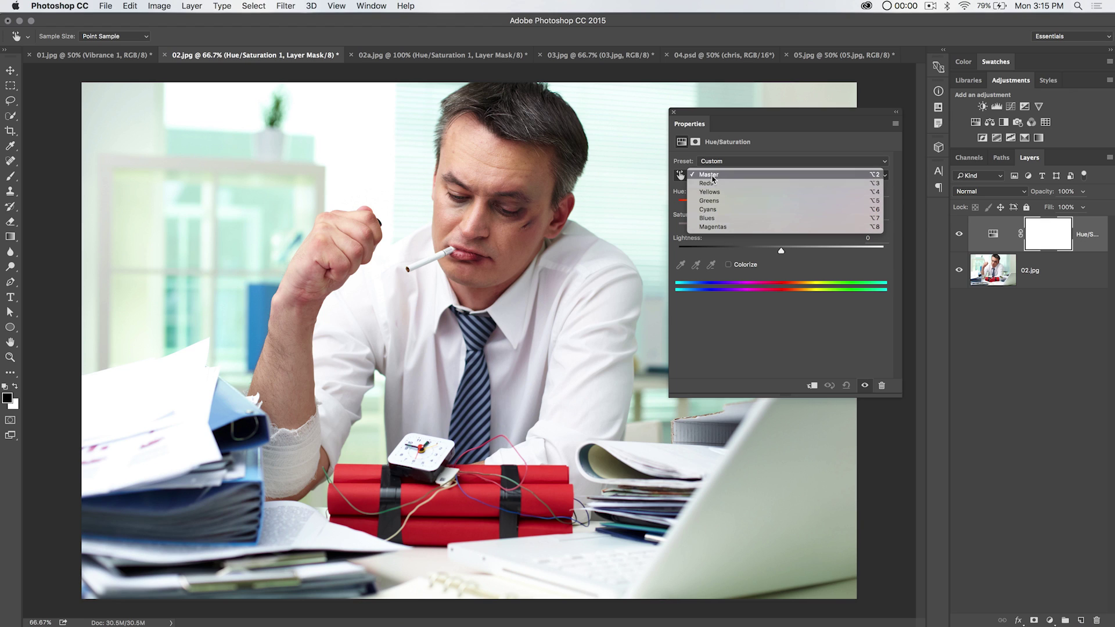
left_click(712, 175)
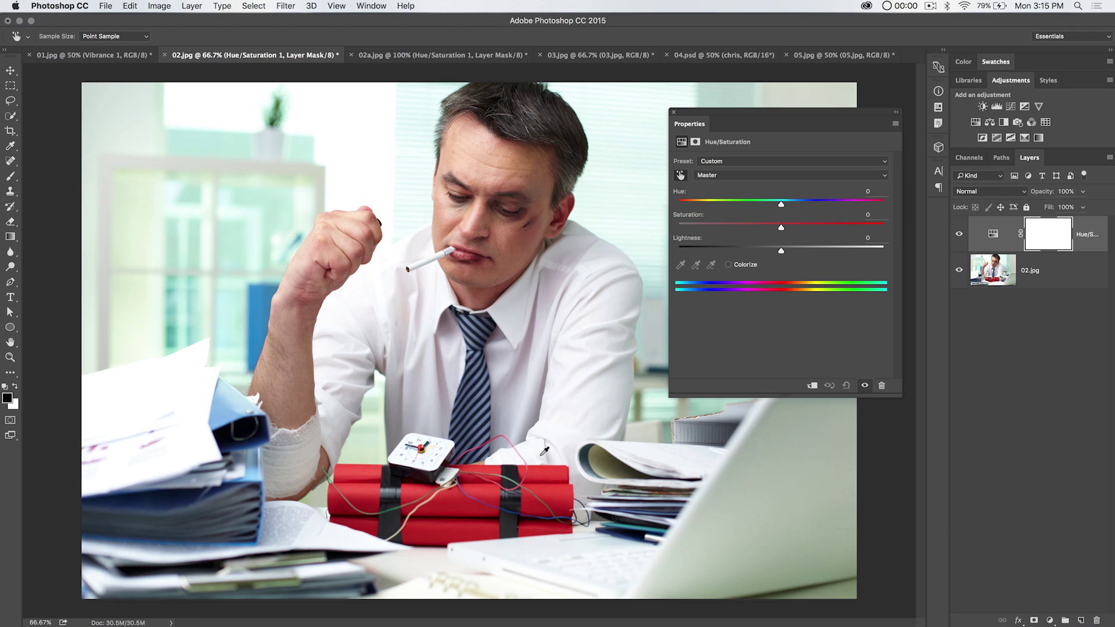
left_click(777, 175)
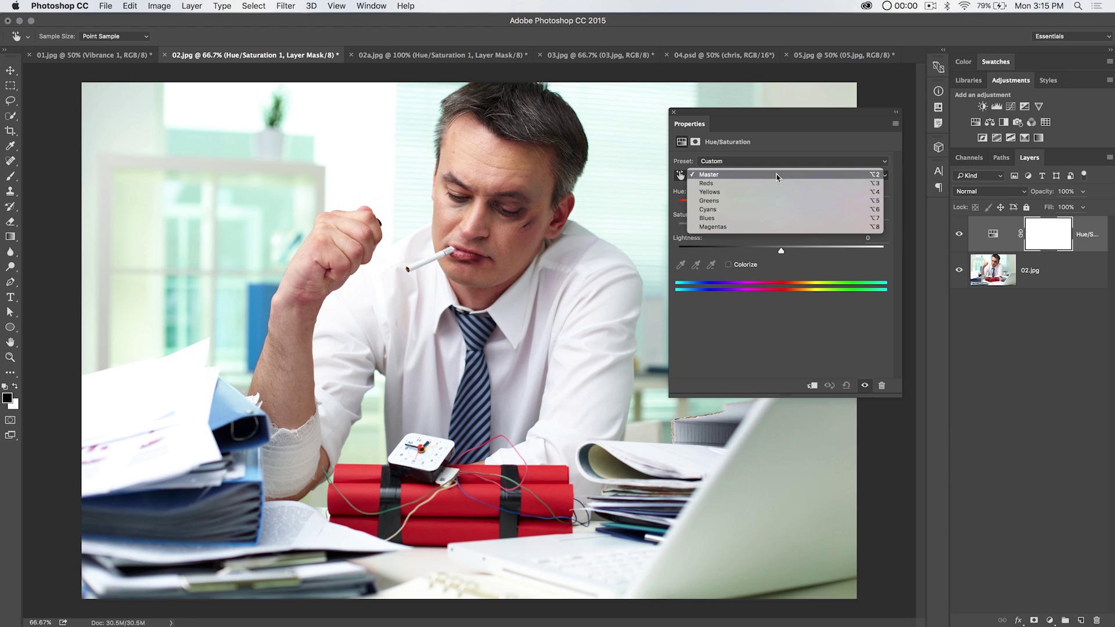
left_click(761, 184)
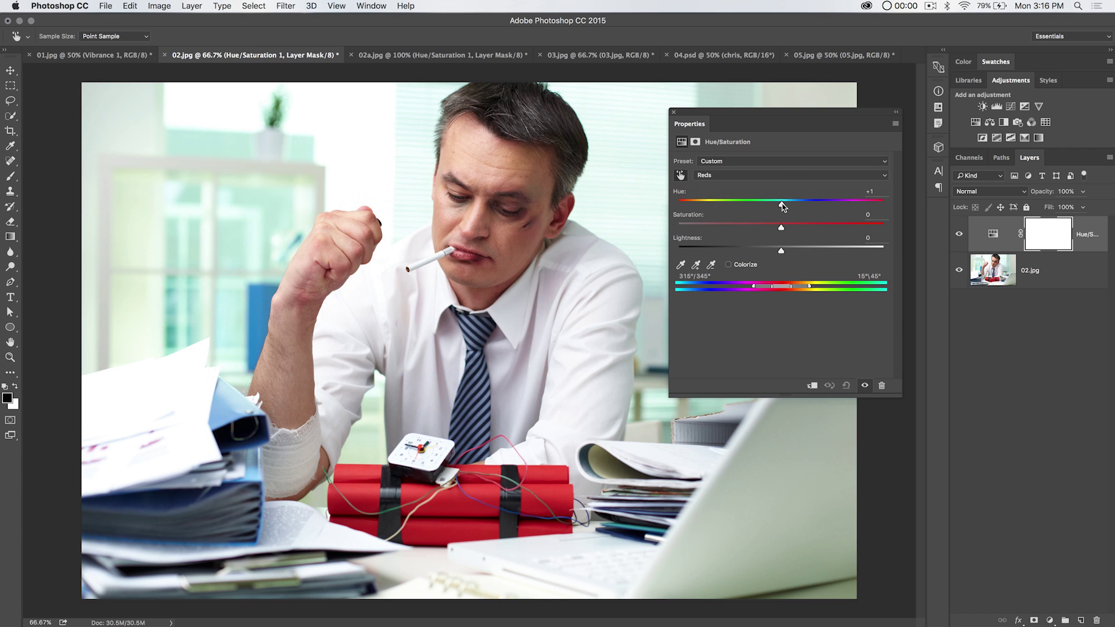
left_click_drag(782, 206, 816, 210)
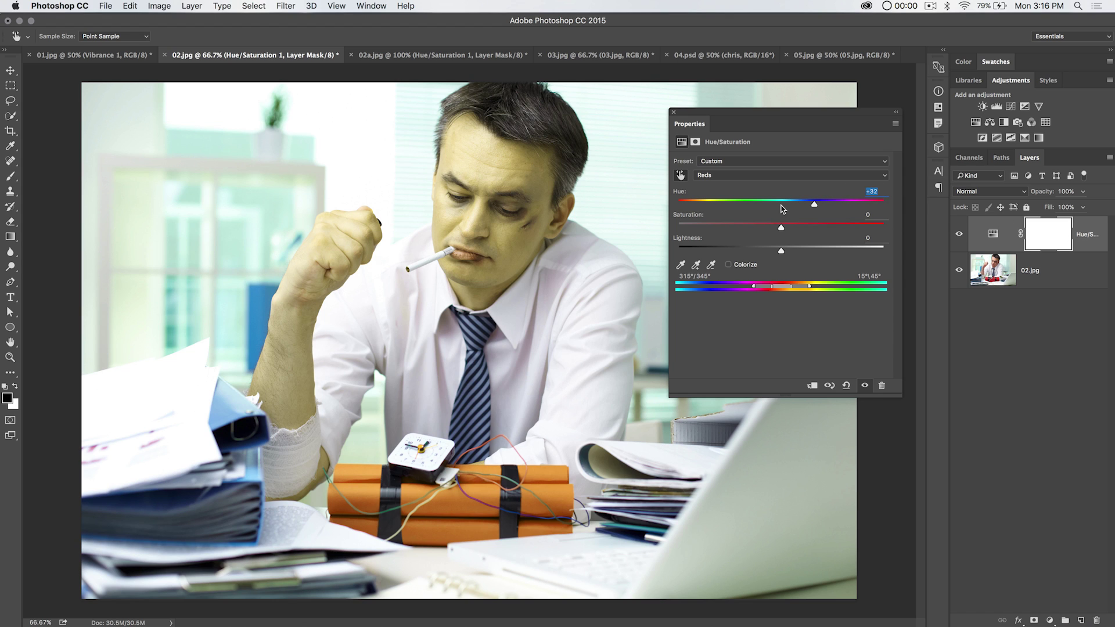
type("0")
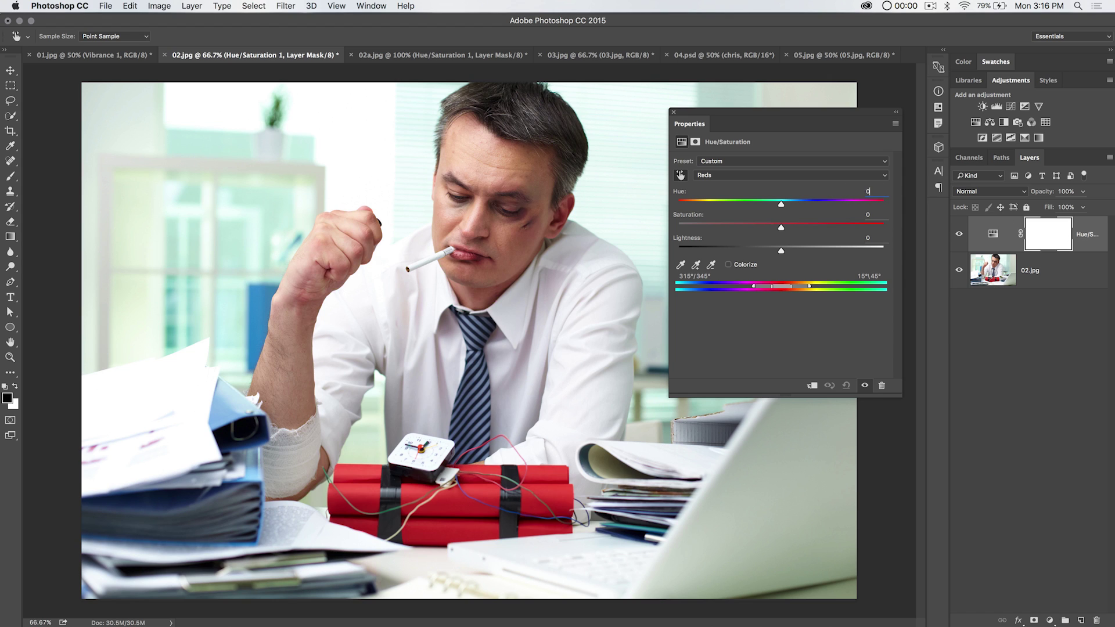
left_click(740, 176)
left_click(708, 175)
Step: Narrow the red colour range on the colour bar to 325°/356° to 15°/48°
mouse_move(753, 291)
left_mouse_down()
mouse_move(734, 290)
mouse_move(761, 292)
left_mouse_up()
left_click_drag(773, 290, 771, 290)
left_click_drag(815, 289, 810, 292)
left_click(681, 266)
Step: Refine the red range with the eyedroppers, removing the forehead skin and cheek tones
left_click(697, 267)
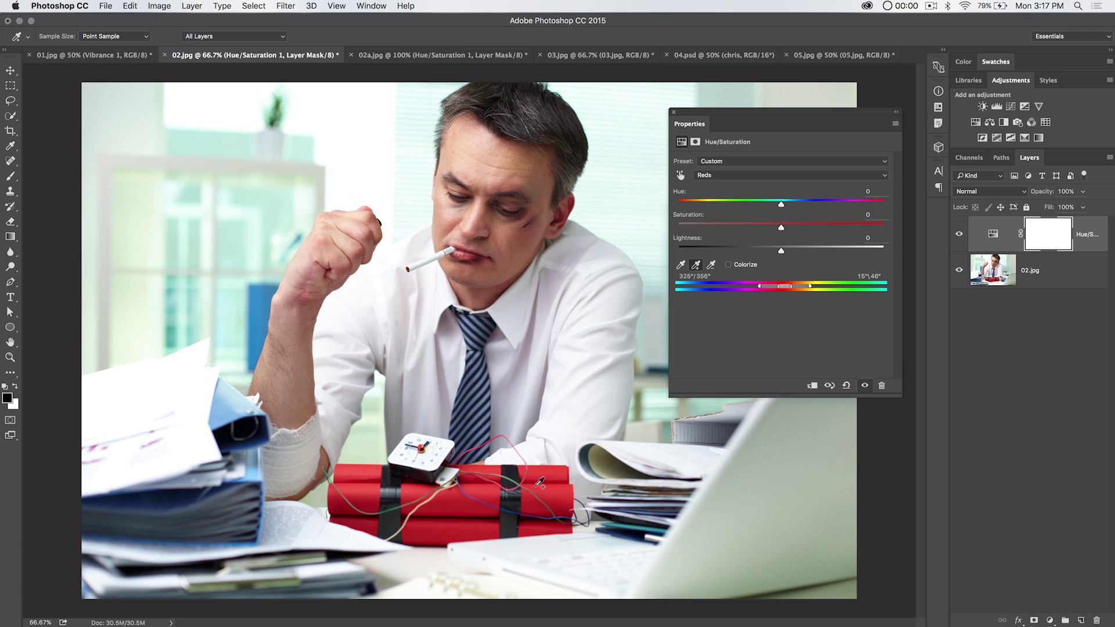
left_click(681, 266)
left_click(696, 265)
left_click(710, 265)
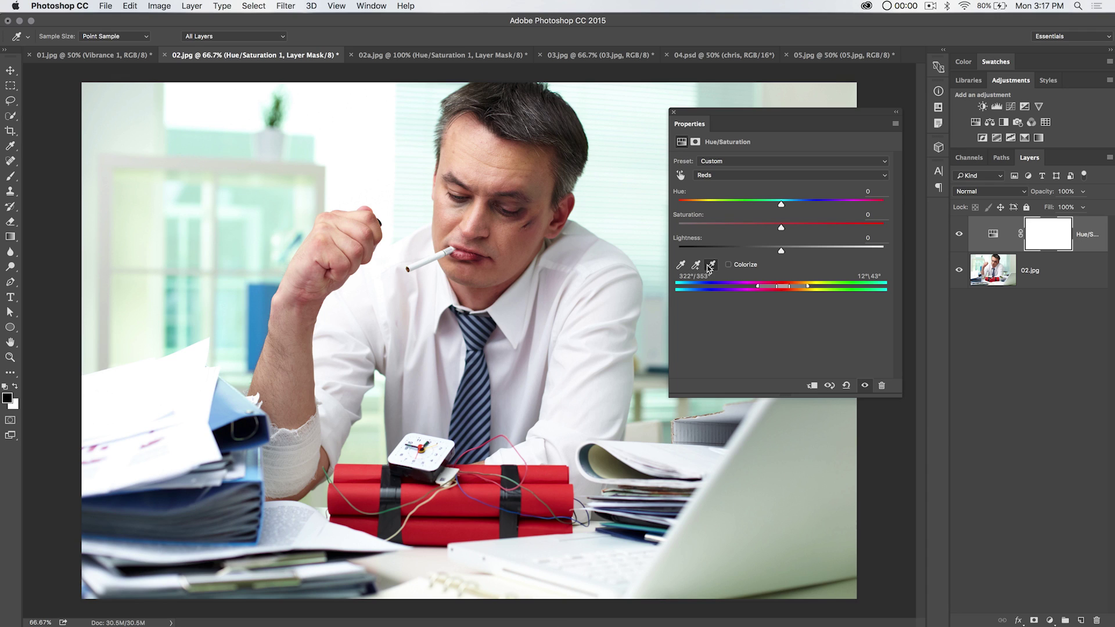
left_click(476, 145)
left_click(523, 235)
Step: Set Reds to Hue +27, Saturation +41, Lightness -14 to turn the dynamite orange
left_click_drag(782, 208, 756, 214)
left_click_drag(756, 204, 782, 208)
left_click_drag(781, 204, 810, 212)
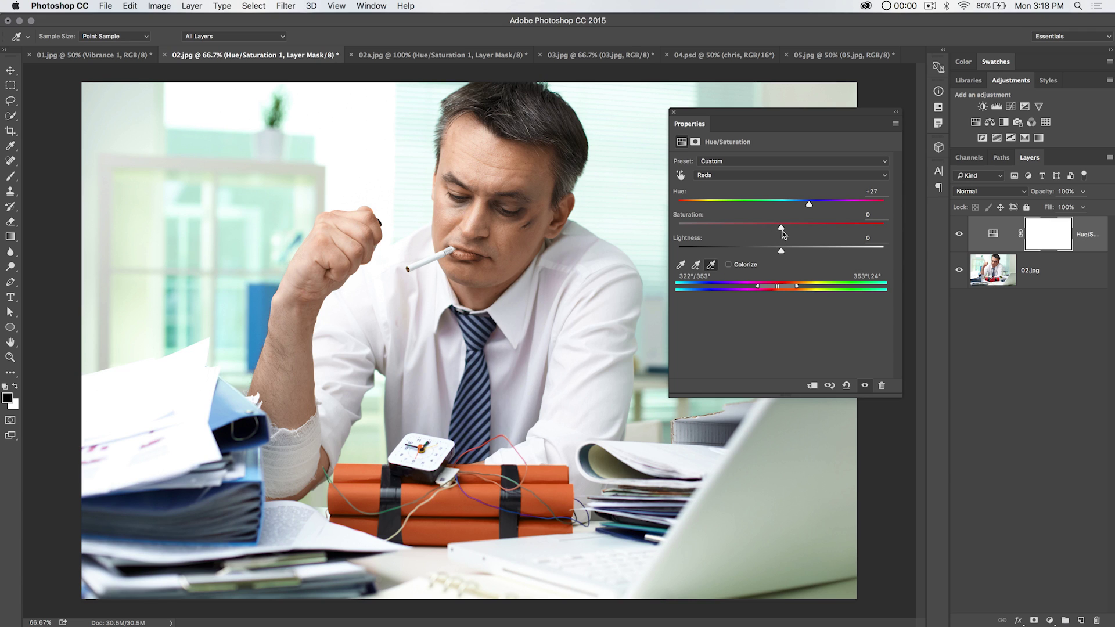
left_click_drag(783, 232, 758, 253)
Step: Ready a brush at 63% opacity and 400 px size for the layer mask
left_click(1051, 235)
key("v")
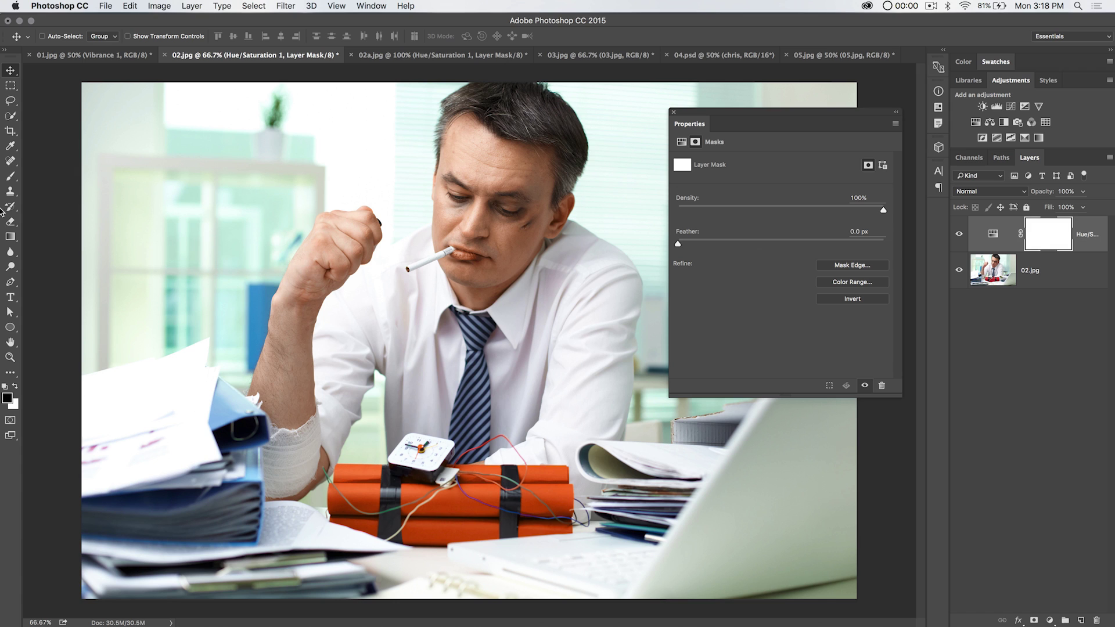
left_click(11, 176)
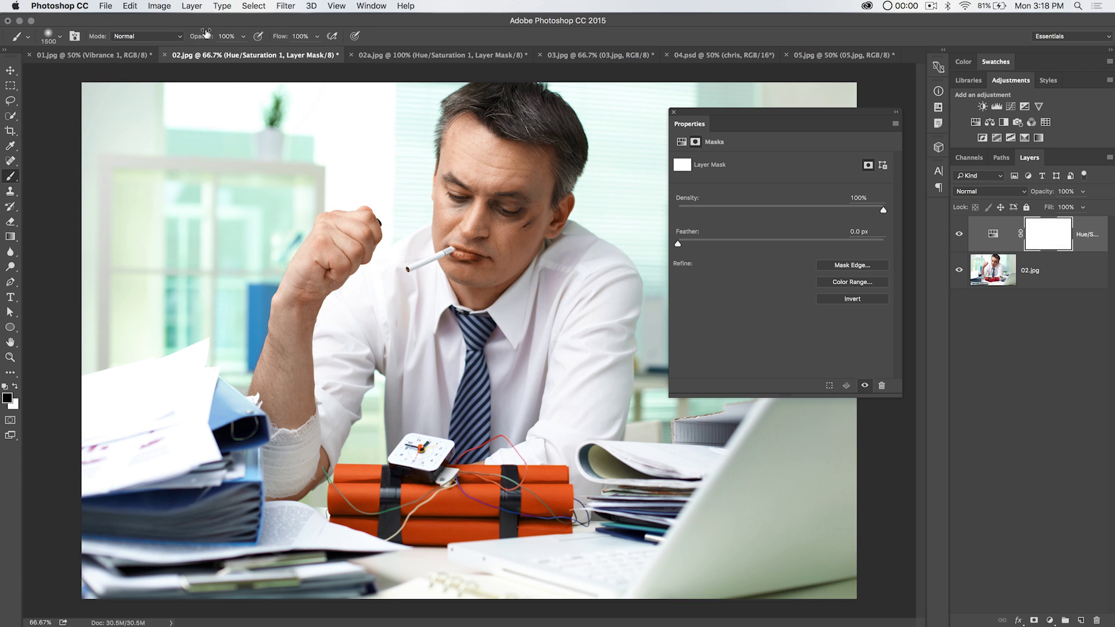
left_click_drag(206, 33, 181, 40)
key("bracketleft")
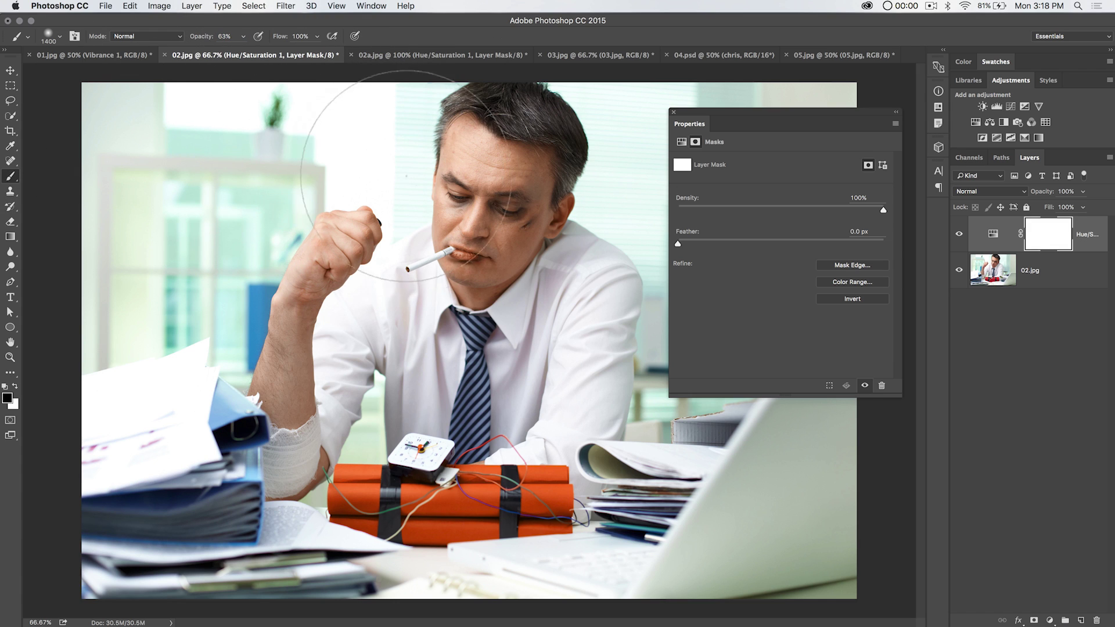
key("bracketleft")
key("bracketleft")
key("bracketleft")
key("bracketleft")
key("bracketleft")
key("bracketleft")
key("bracketleft")
key("bracketleft")
key("bracketleft")
key("bracketleft")
Step: Paint black on the mask over the man's mouth and raised hand, then return to Move
mouse_move(448, 227)
left_mouse_down()
mouse_move(463, 244)
mouse_move(494, 192)
left_mouse_up()
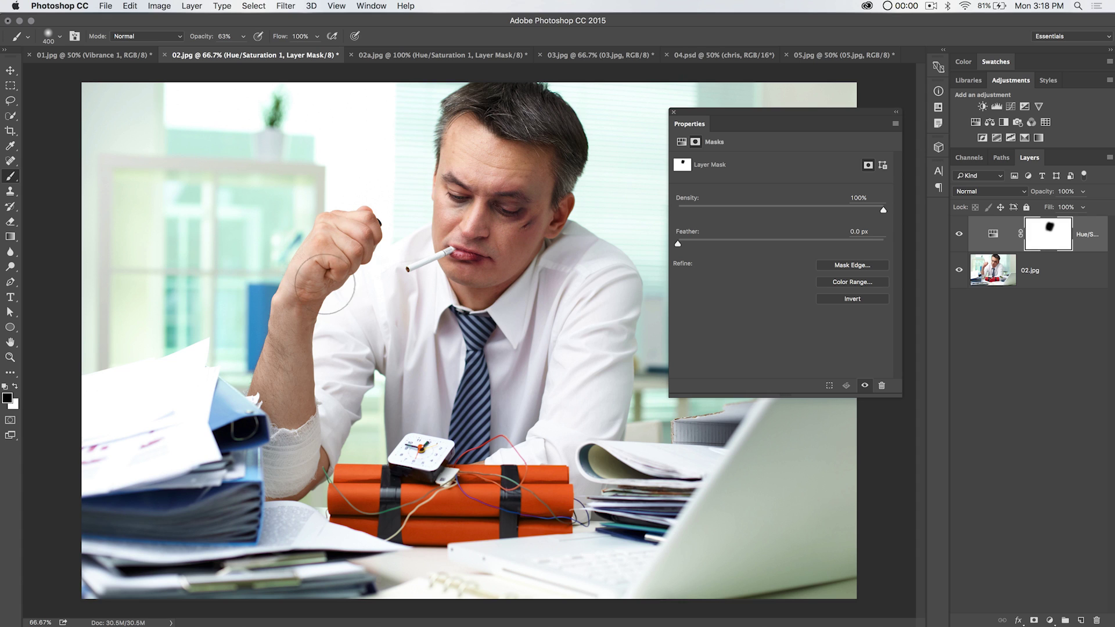
mouse_move(325, 284)
left_mouse_down()
mouse_move(308, 277)
mouse_move(325, 302)
mouse_move(346, 287)
left_mouse_up()
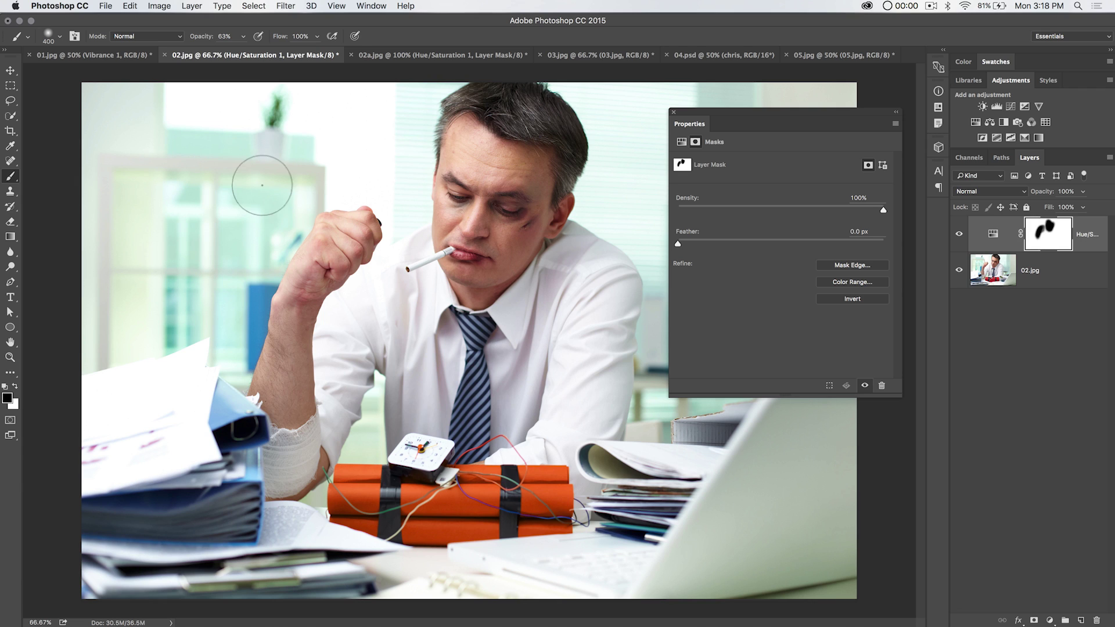
left_click(10, 70)
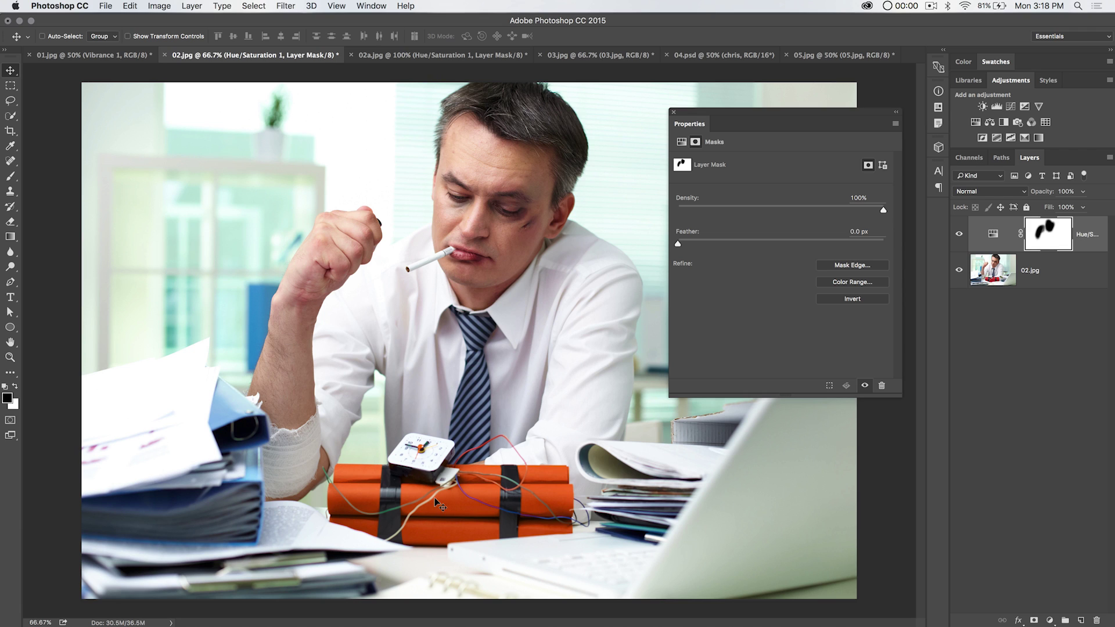
left_click(994, 233)
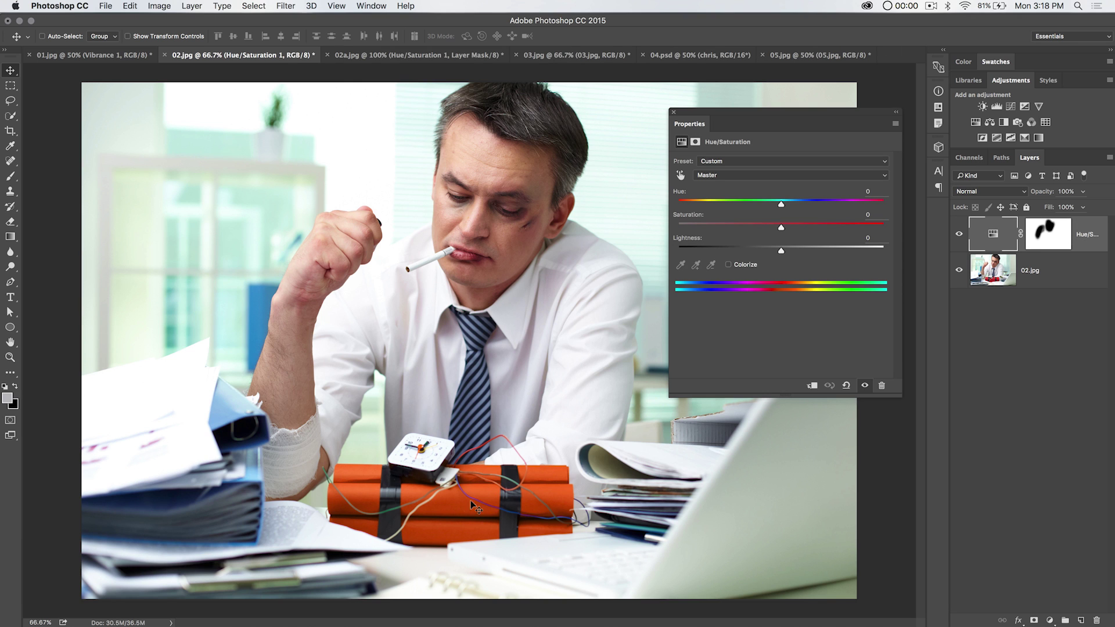
Step: Switch to the 02a.jpg landscape document and reposition the Properties panel
left_click(395, 57)
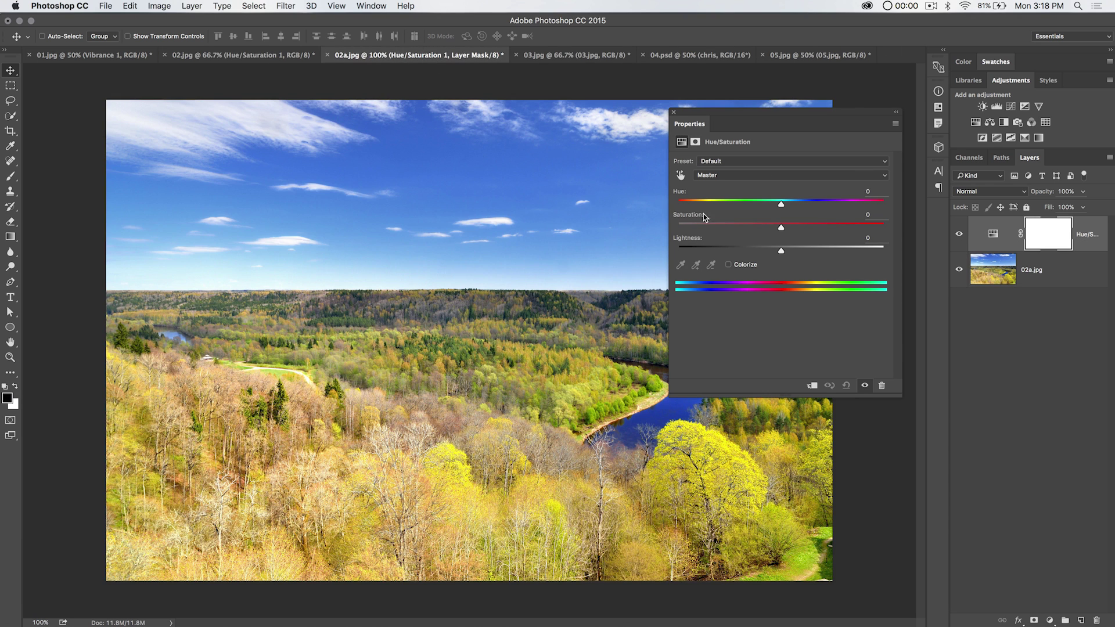
left_click_drag(794, 113, 261, 220)
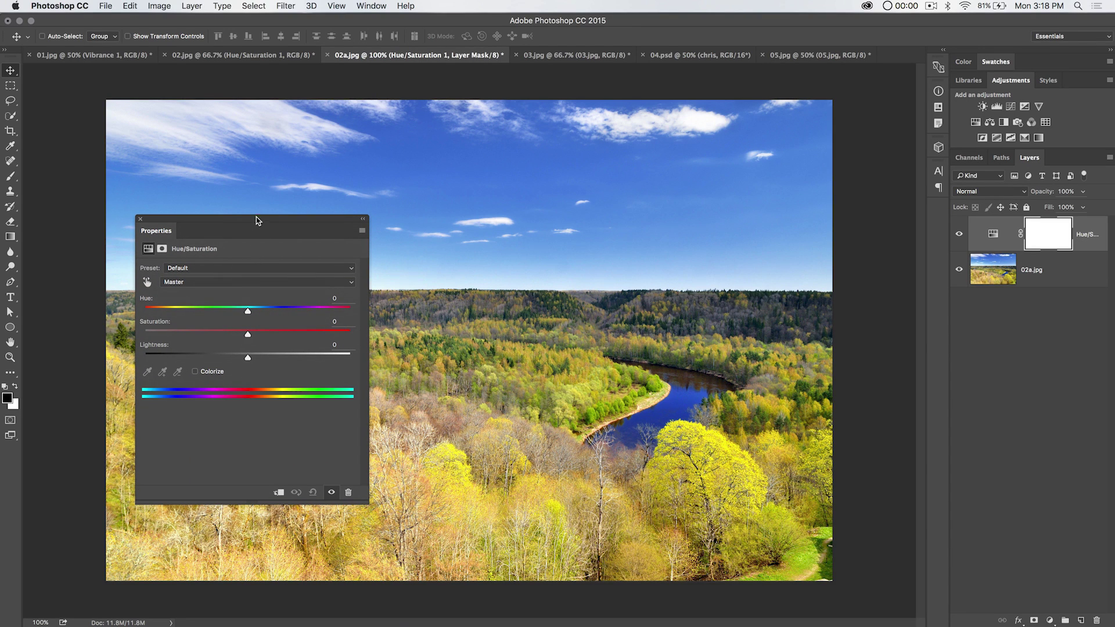
left_click_drag(256, 217, 874, 148)
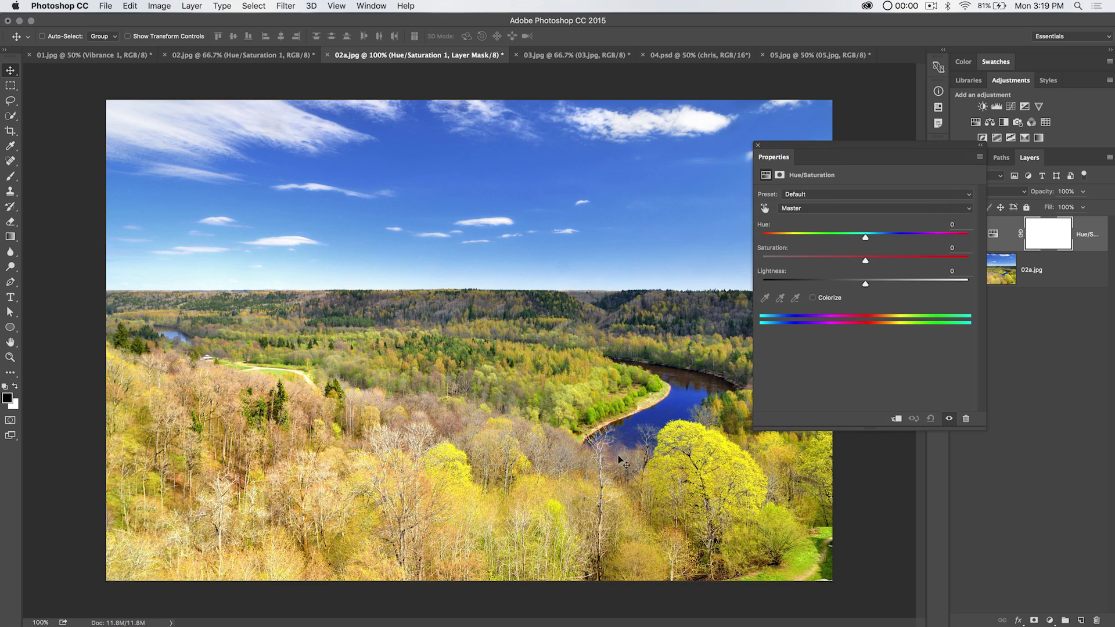
Step: Set the Yellows channel to Hue +22, Saturation -37, Lightness -16 to mute the foliage
left_click(847, 207)
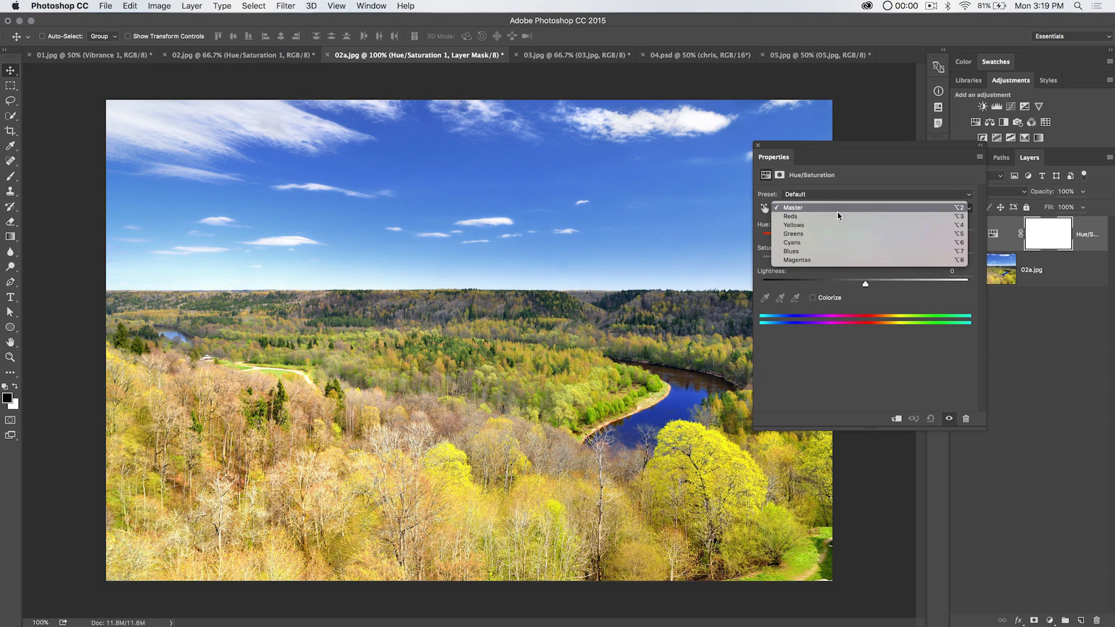
left_click(821, 226)
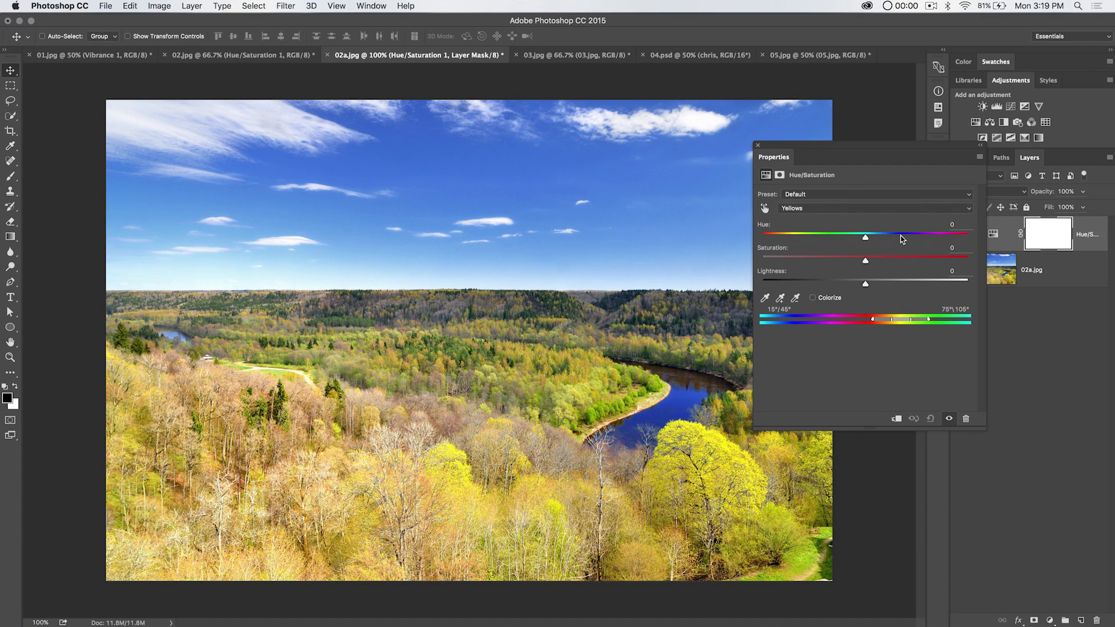
left_click_drag(866, 240, 820, 237)
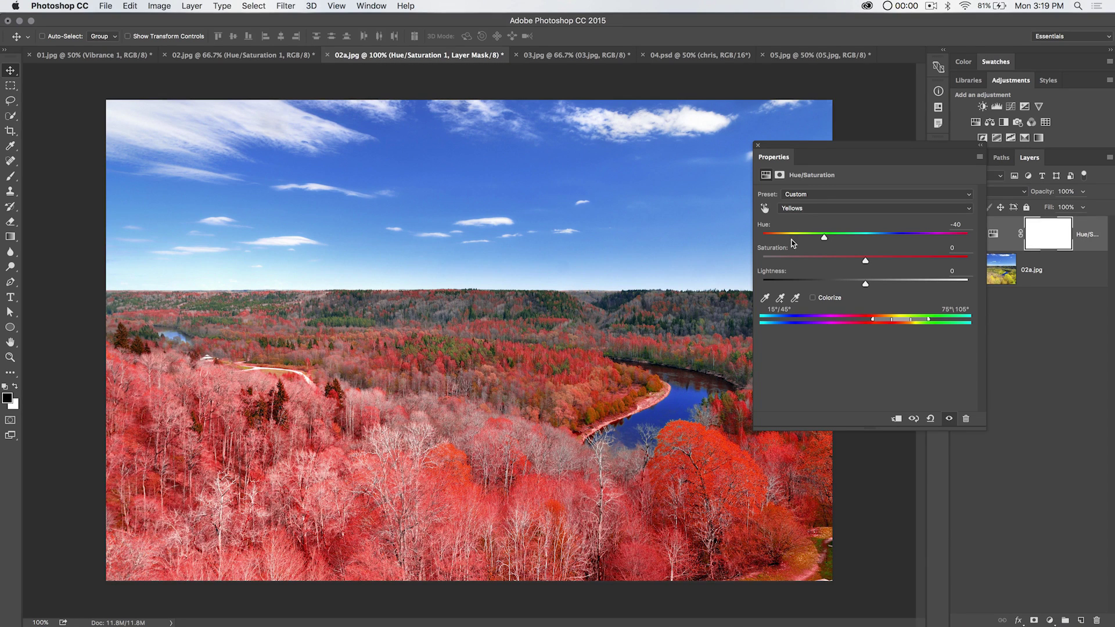
left_click_drag(824, 238, 866, 245)
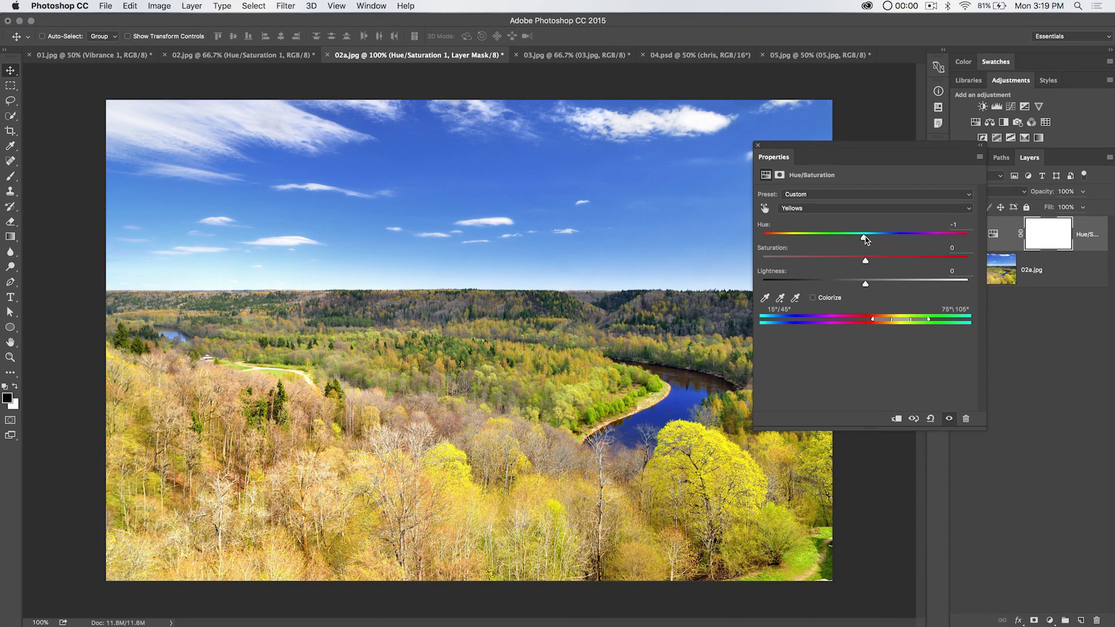
left_click_drag(865, 238, 888, 242)
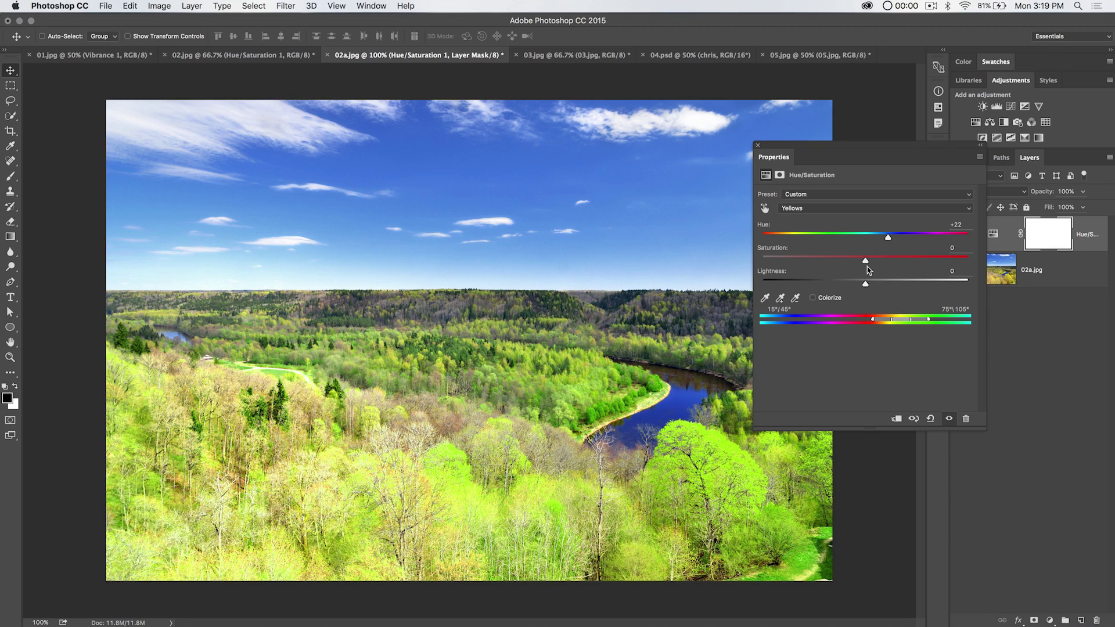
left_click_drag(865, 261, 850, 283)
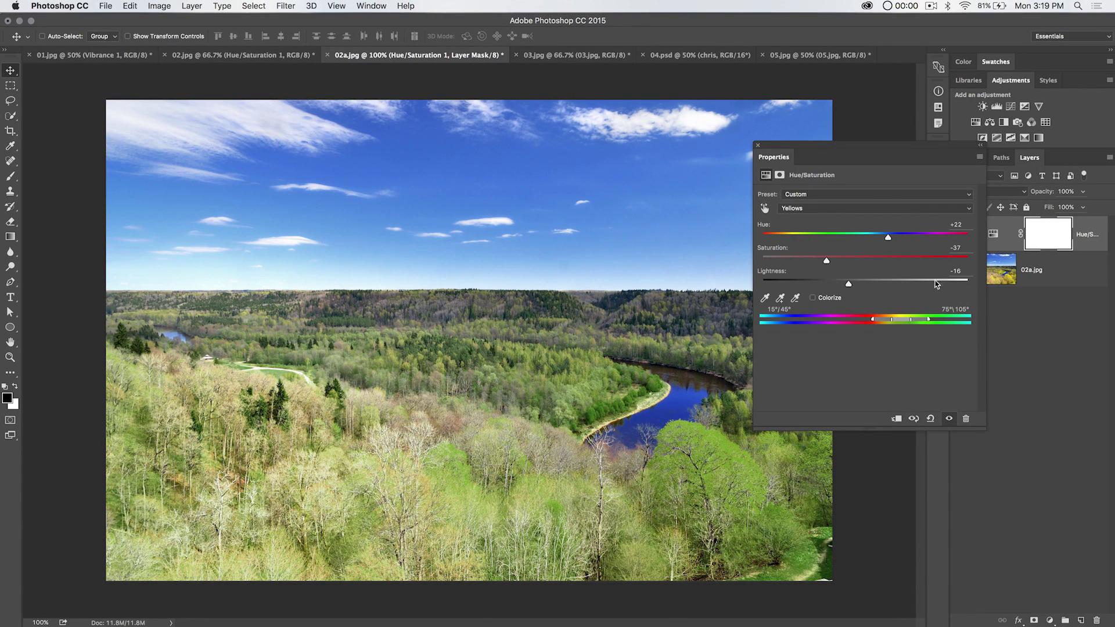
left_click(835, 210)
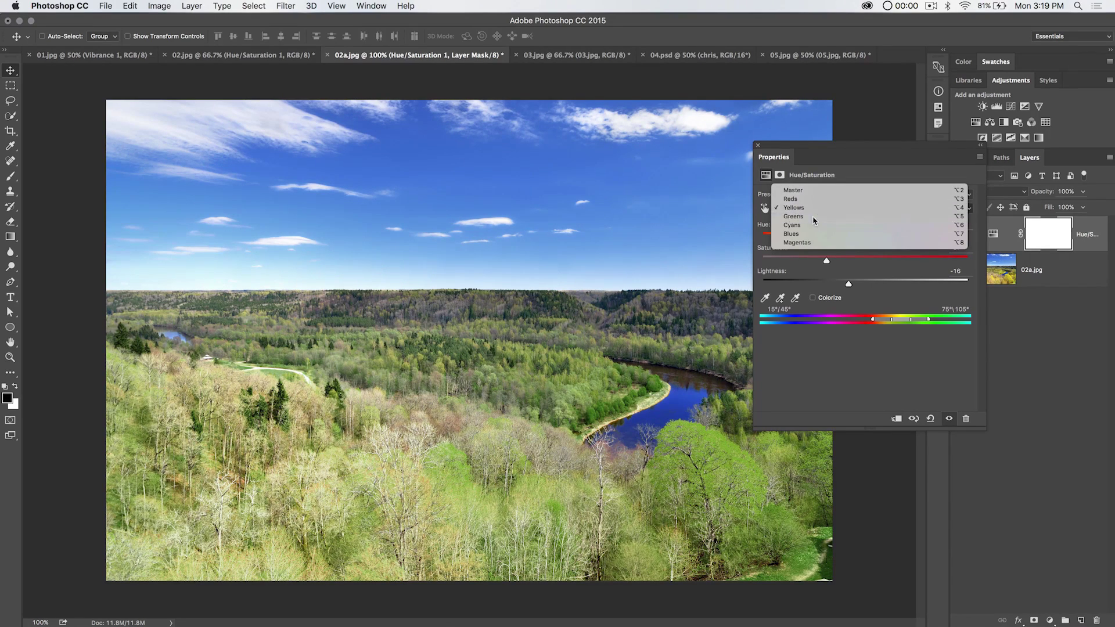
Step: Set the Greens channel to Saturation +28 and Lightness +27
left_click(813, 218)
mouse_move(866, 262)
left_mouse_down()
mouse_move(891, 264)
mouse_move(866, 285)
left_mouse_up()
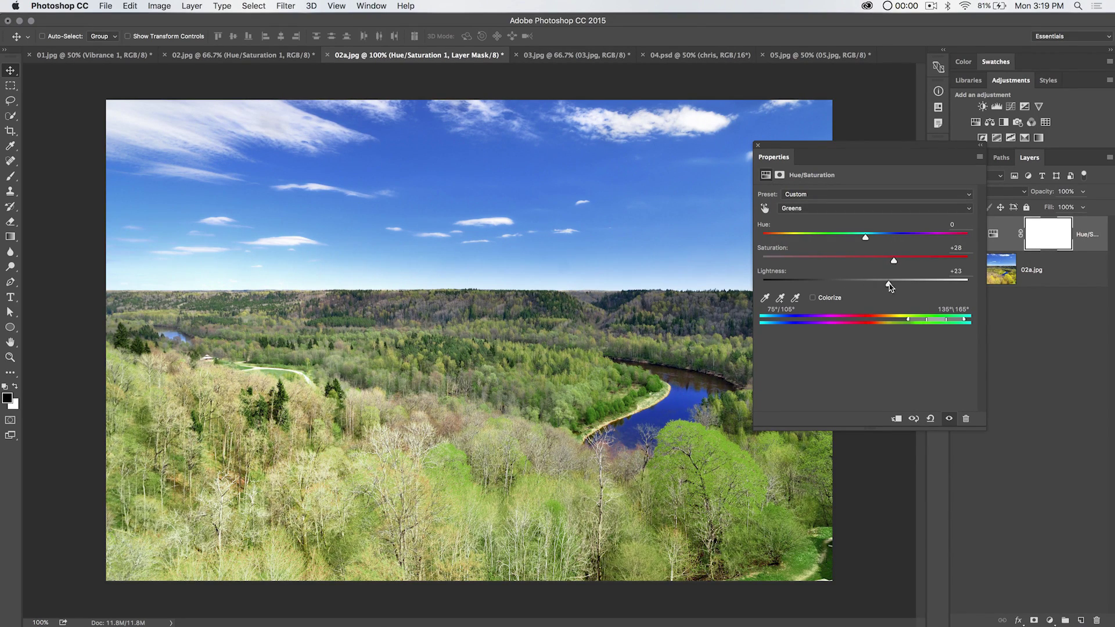
left_click_drag(890, 287, 894, 286)
Step: Toggle the adjustment layer's visibility to compare, rearranging the Properties panel around it
left_click_drag(858, 149, 752, 164)
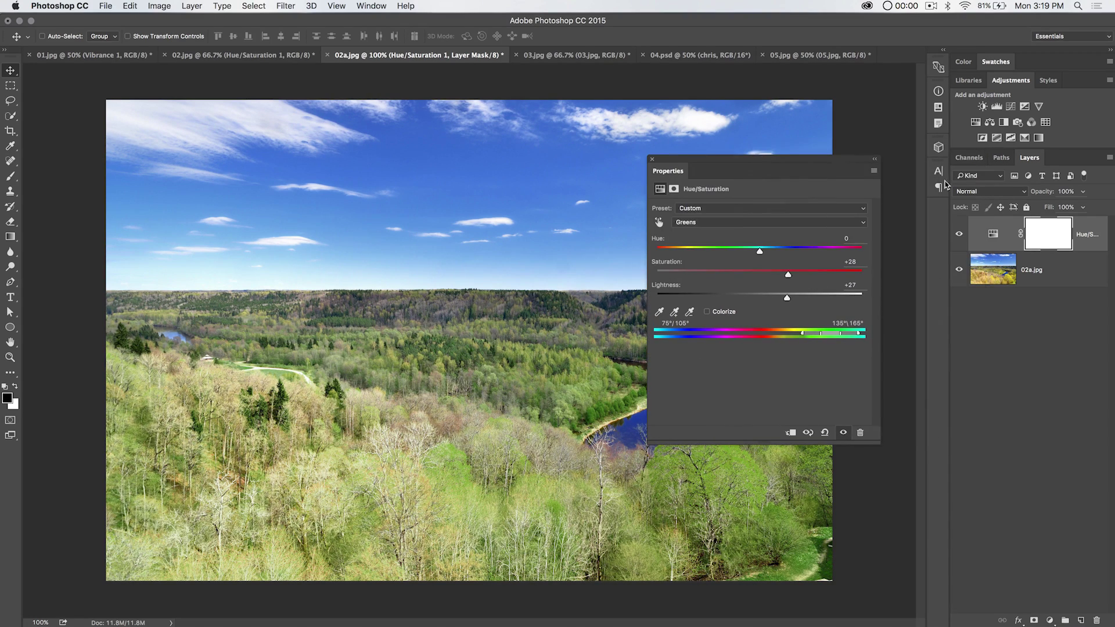
left_click(958, 235)
left_click(959, 234)
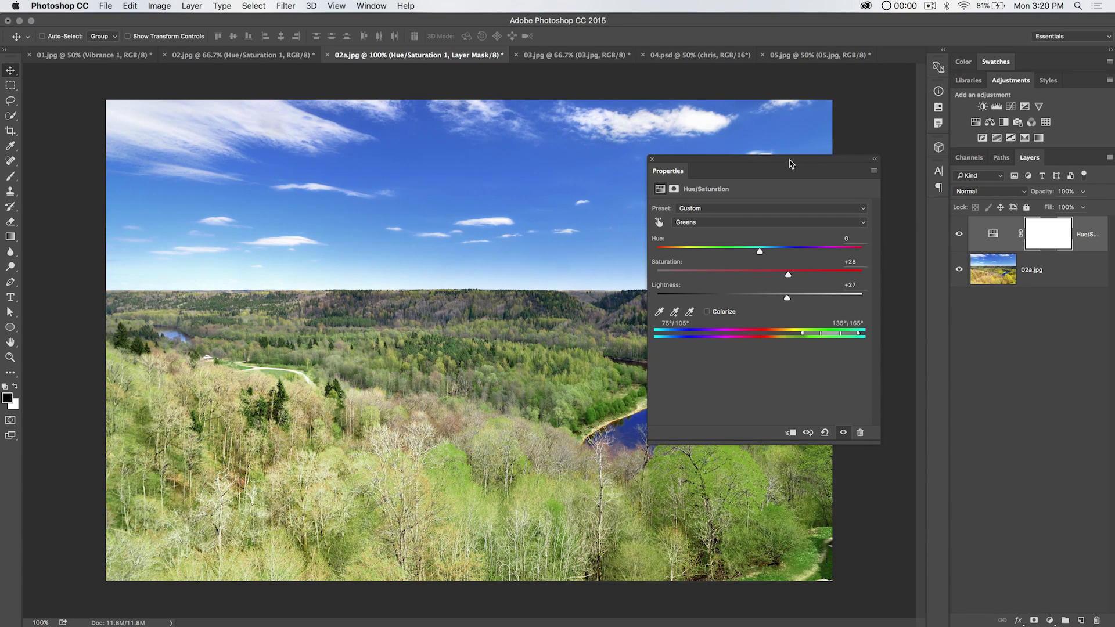
left_click_drag(789, 163, 944, 186)
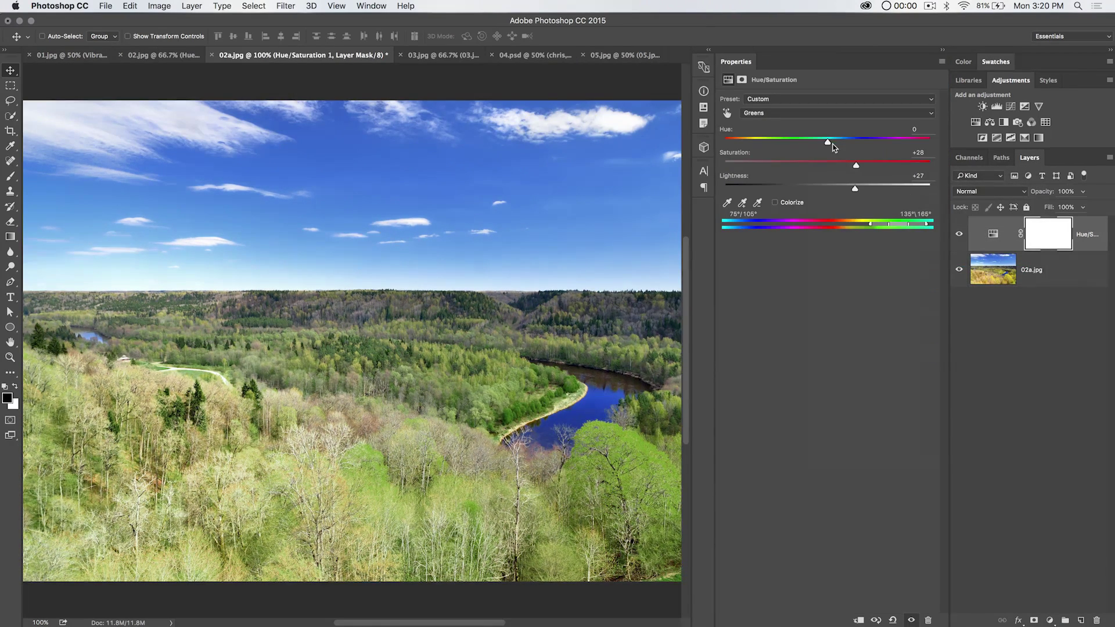
left_click_drag(764, 57, 792, 201)
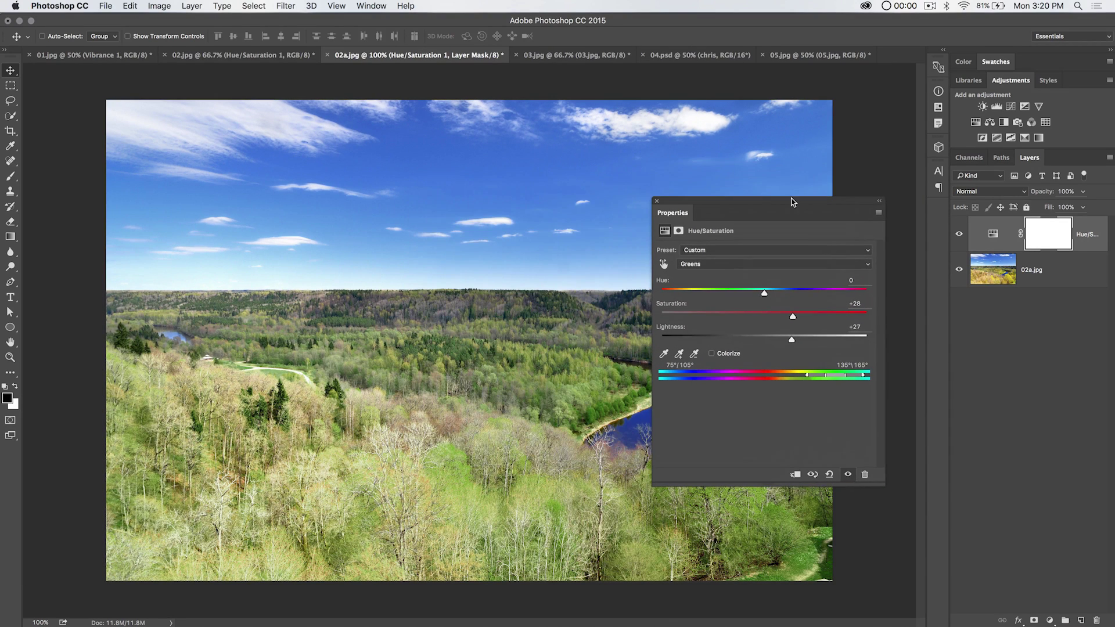
left_click(730, 263)
Step: Set the Blues channel to Hue -21, Saturation -10, Lightness -83 for a dark teal sky
left_click(712, 282)
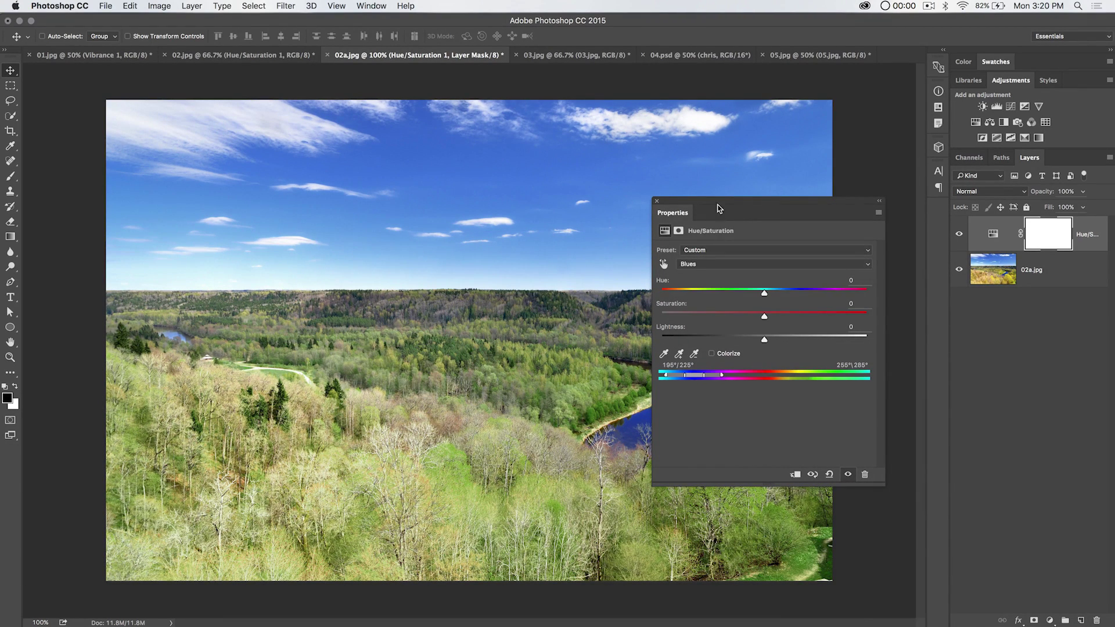
left_click_drag(719, 208, 800, 230)
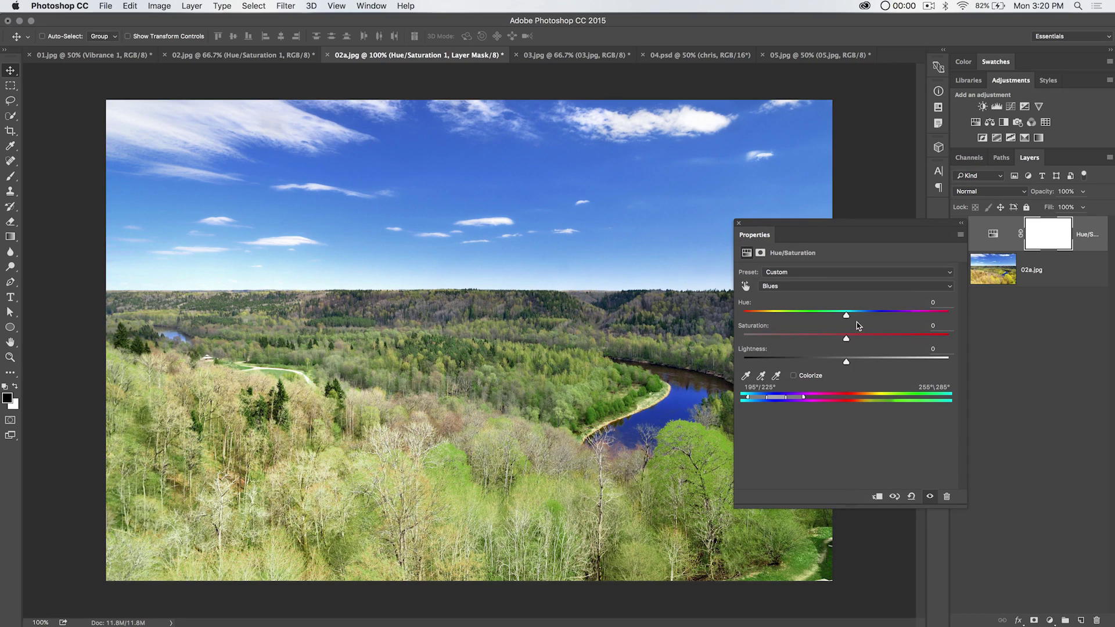
left_click_drag(847, 317, 836, 319)
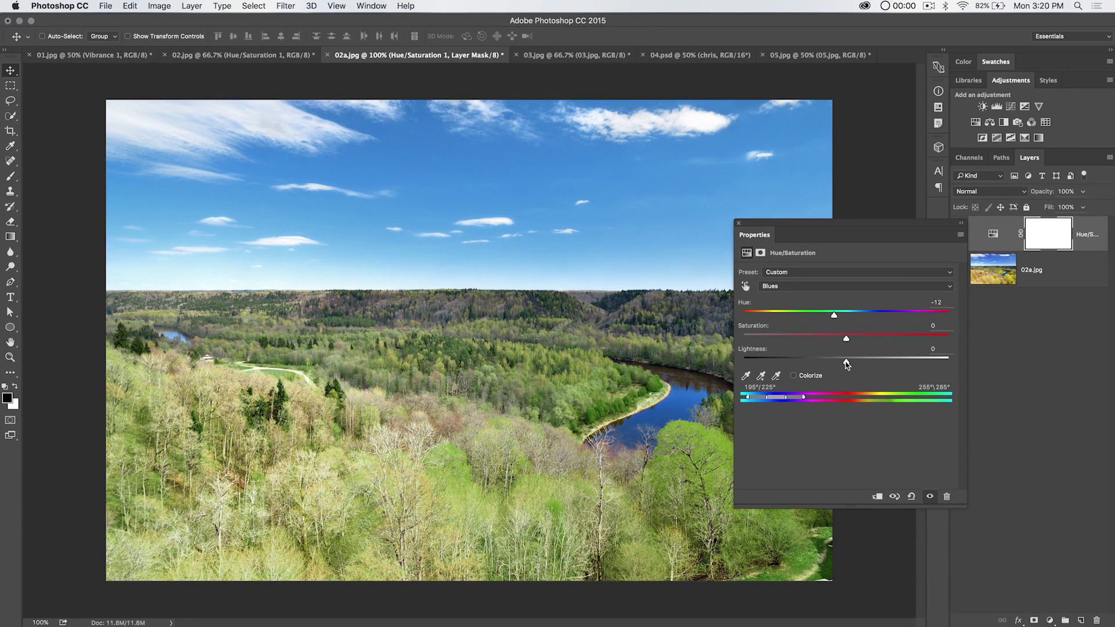
left_click_drag(846, 364, 794, 364)
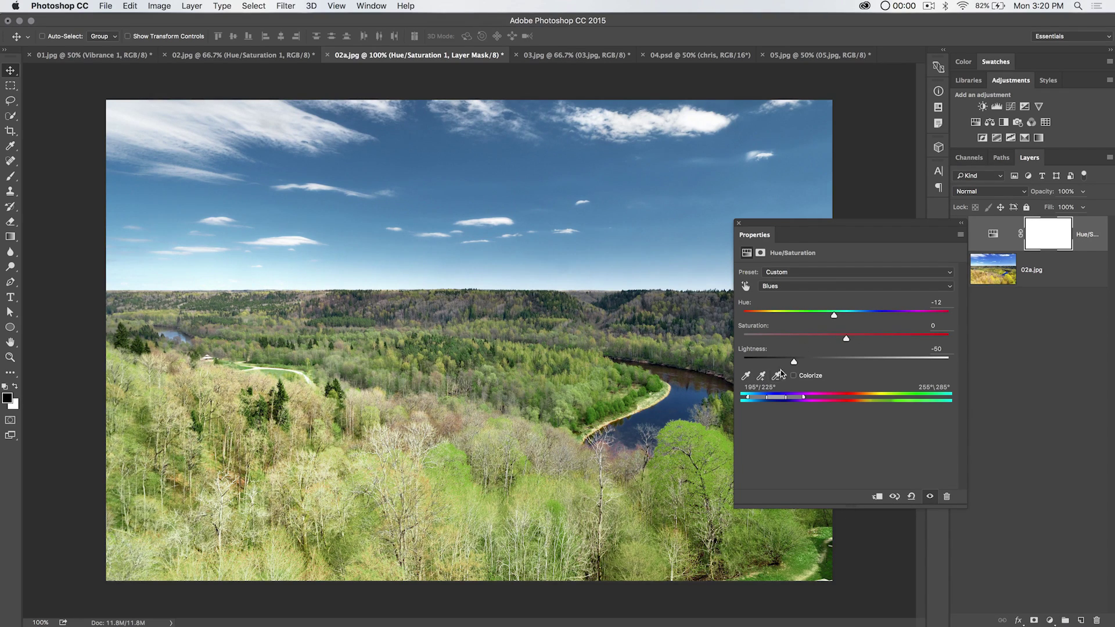
left_click_drag(783, 361, 752, 362)
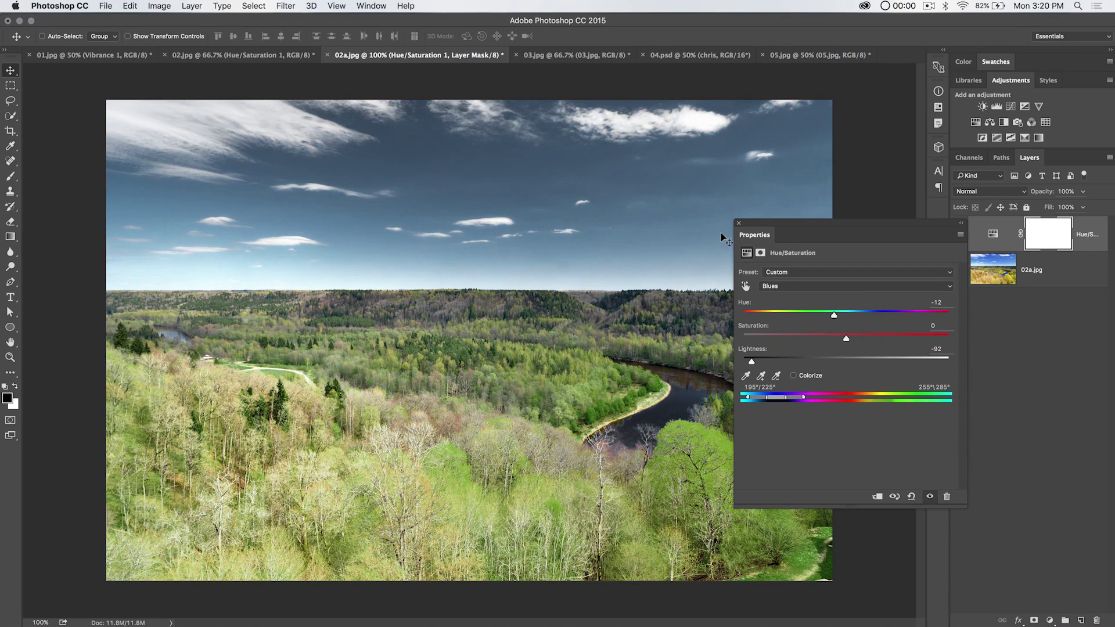
mouse_move(846, 339)
left_mouse_down()
mouse_move(811, 341)
mouse_move(913, 341)
mouse_move(854, 343)
left_mouse_up()
left_click_drag(834, 315, 835, 341)
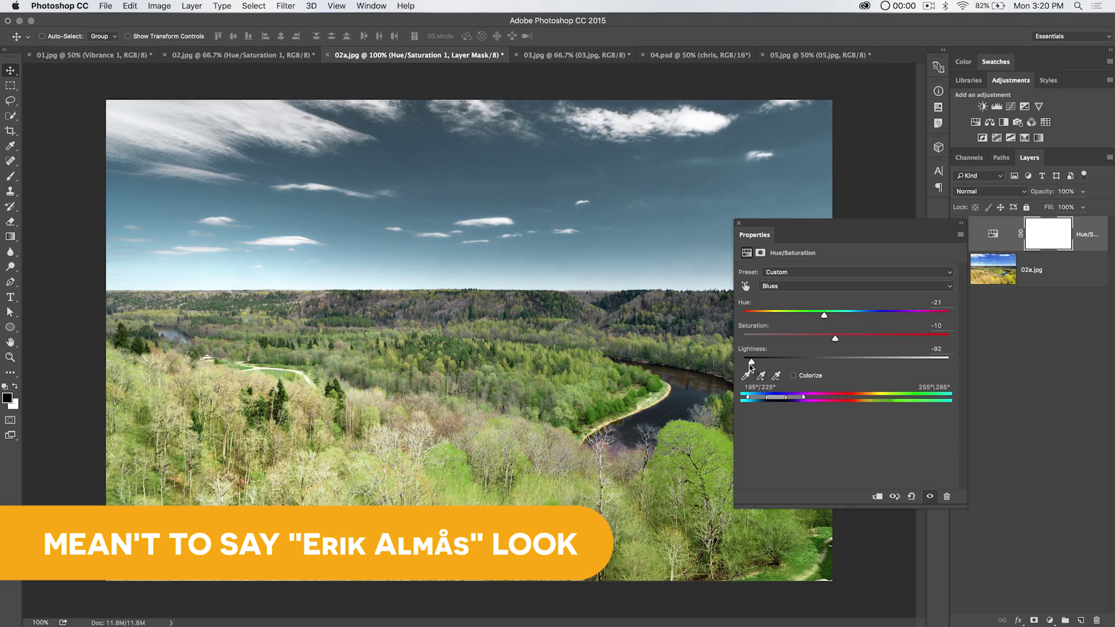
left_click_drag(752, 361, 763, 363)
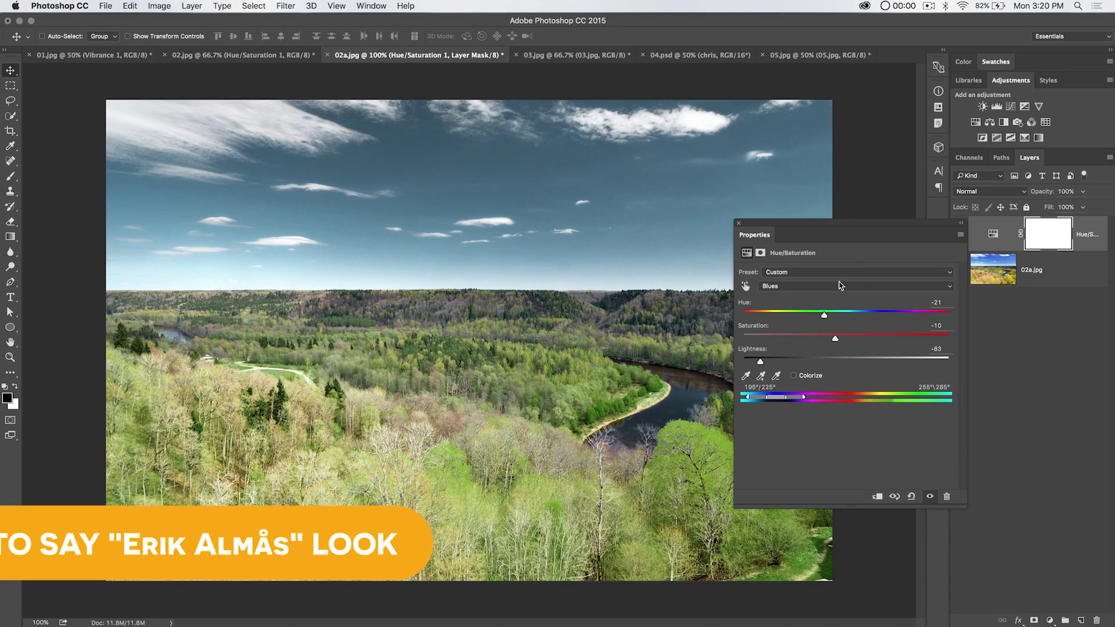
Step: Close the Properties panel and toggle the Hue/Saturation layer off and on to compare
left_click_drag(785, 226, 913, 207)
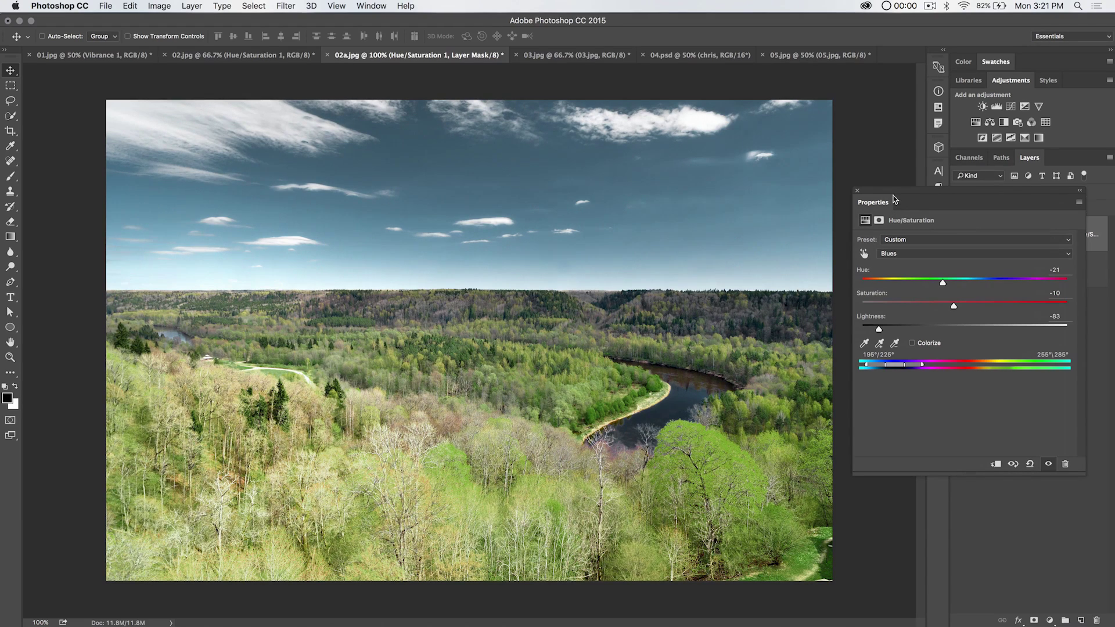
left_click_drag(895, 196, 734, 208)
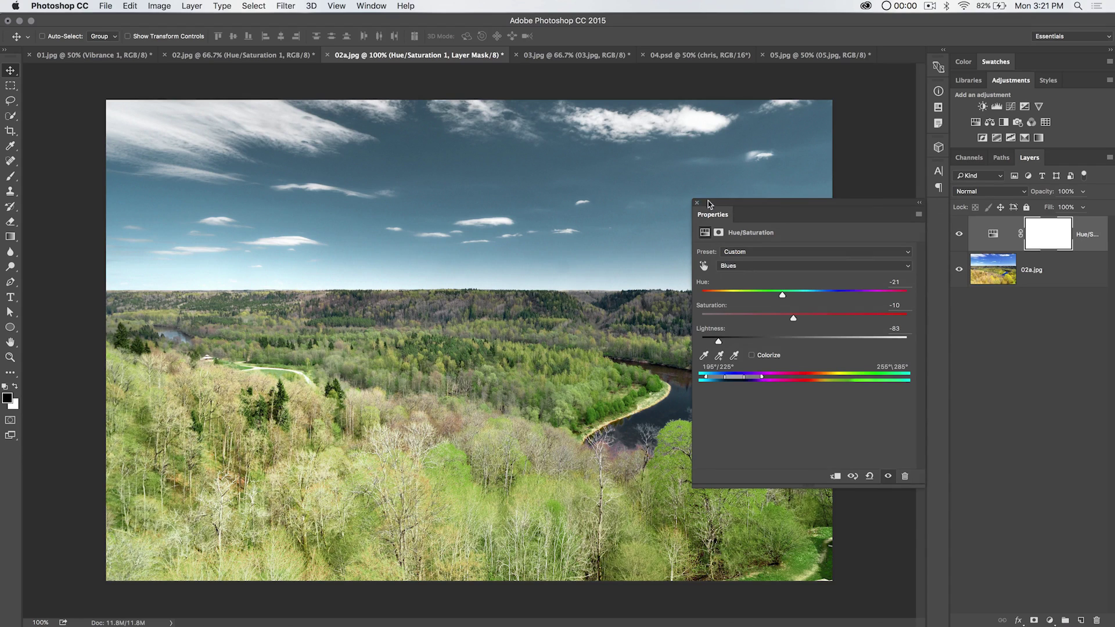
left_click(697, 203)
left_click(958, 234)
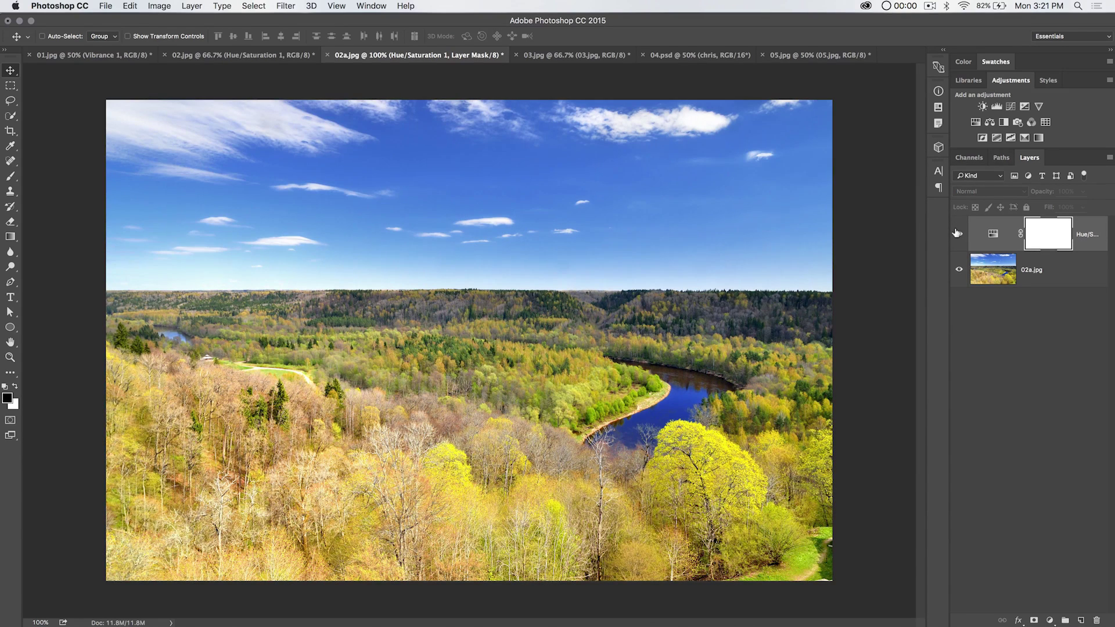
left_click(958, 233)
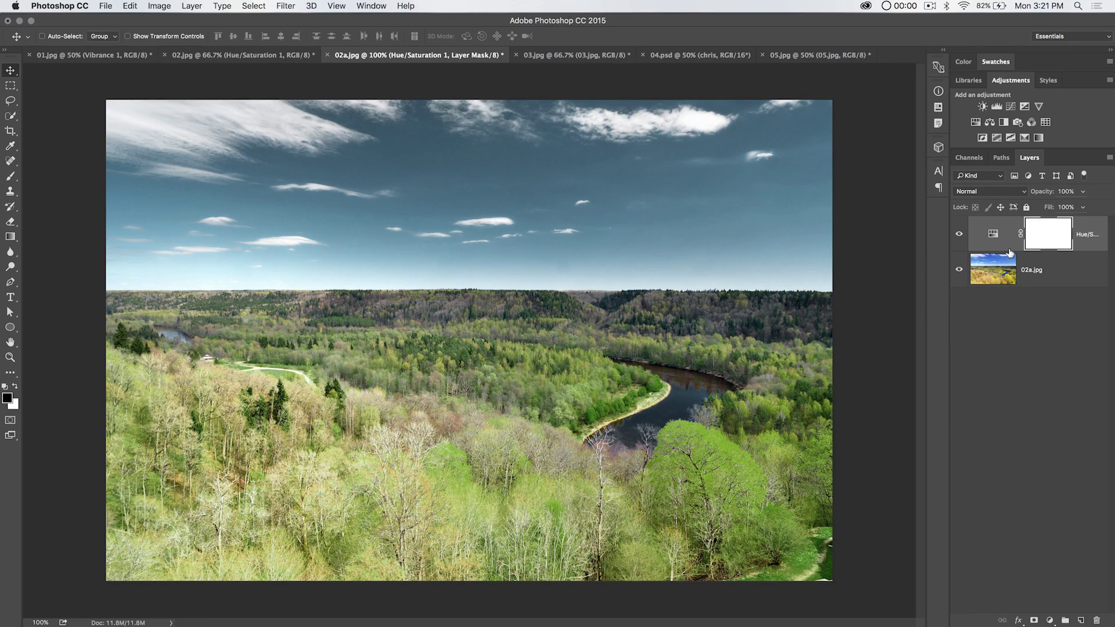
Step: Add a new layer and paint a large soft black dab at the image centre
key("super+shift+alt+n")
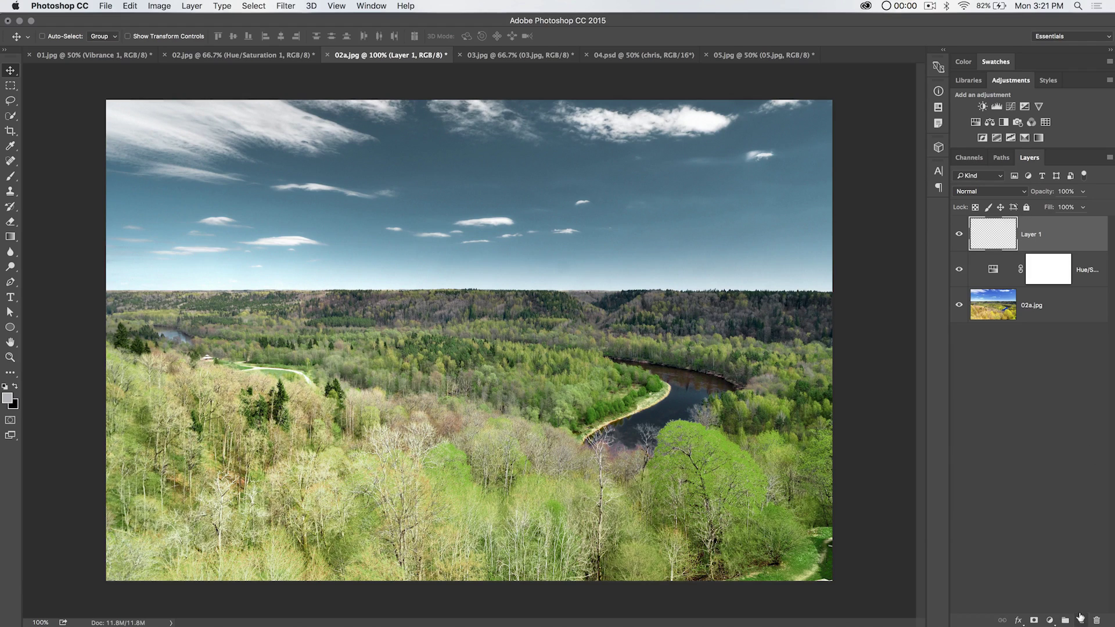
left_click(10, 176)
key("0")
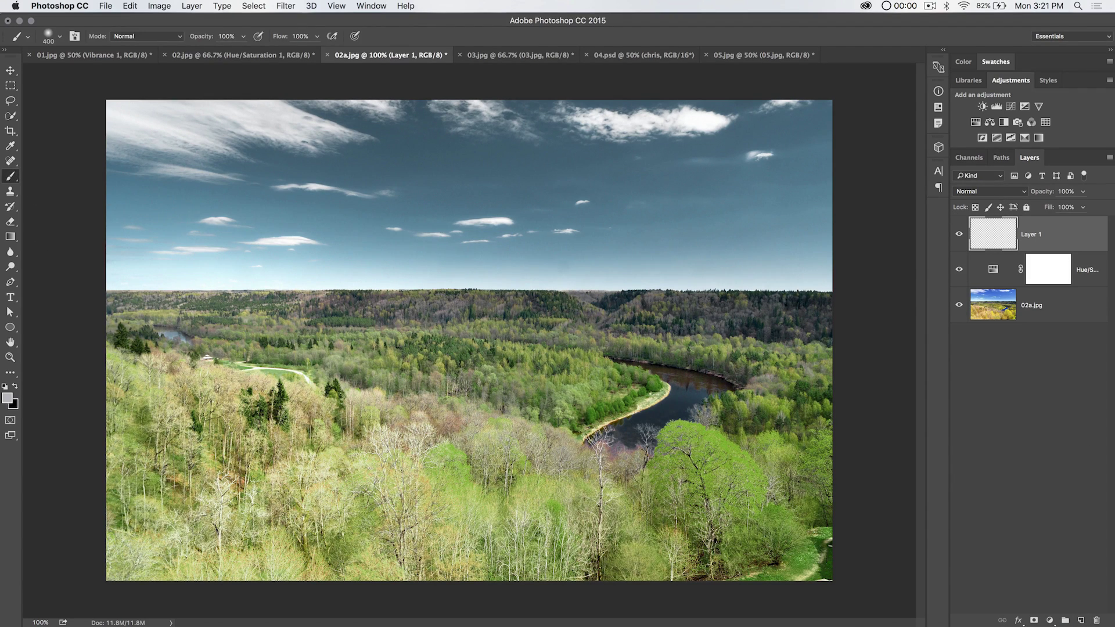
key("d")
key("bracketright")
key("bracketright")
key("bracketright")
key("bracketright")
left_click(474, 302)
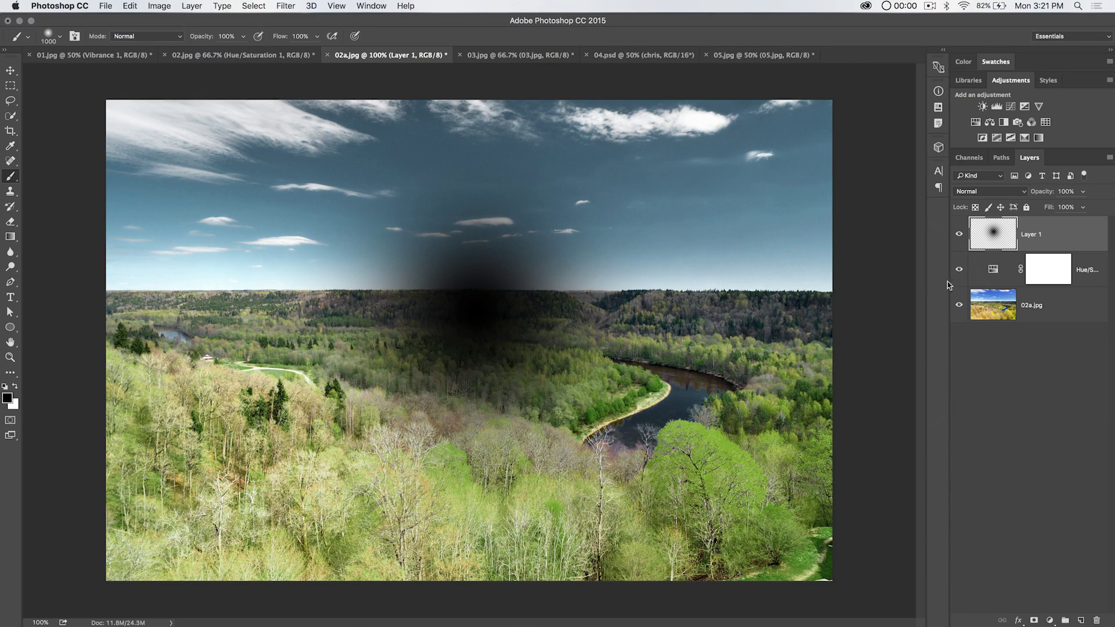
Step: Colorize the dab via Hue/Saturation: Hue 40, Saturation 100, Lightness +51
left_click(130, 6)
mouse_move(160, 6)
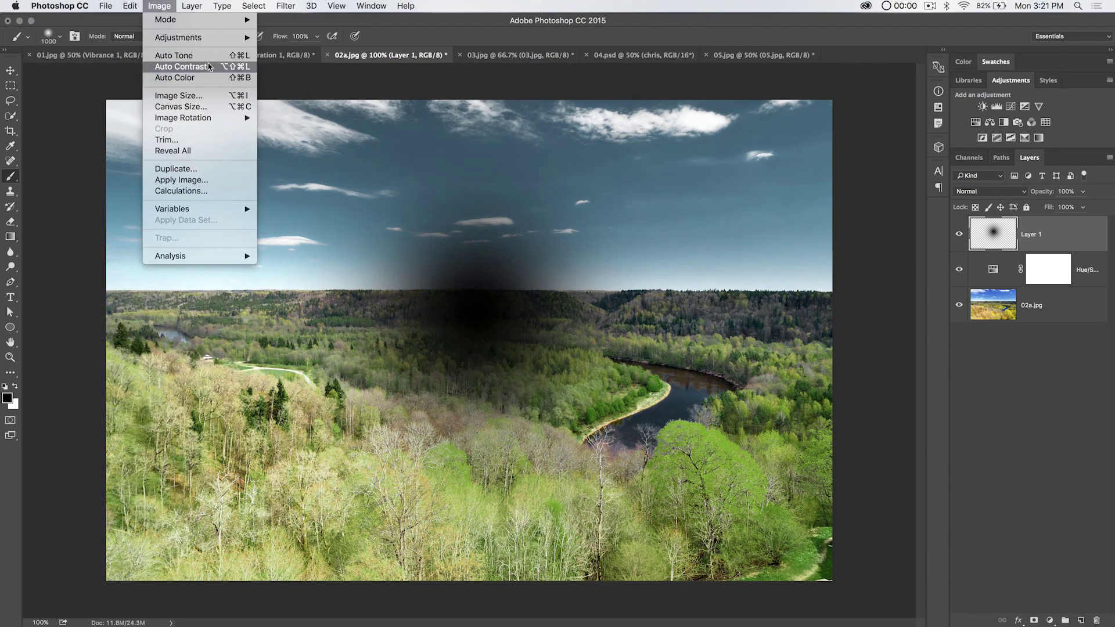
mouse_move(206, 36)
left_click(300, 100)
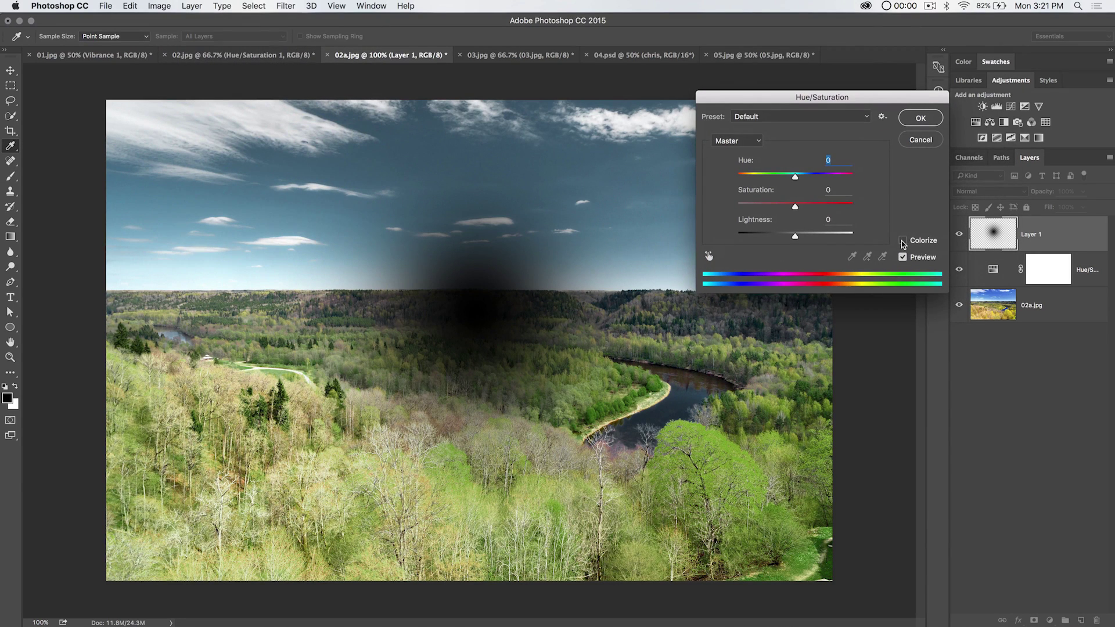
left_click(903, 240)
left_click_drag(778, 102, 813, 132)
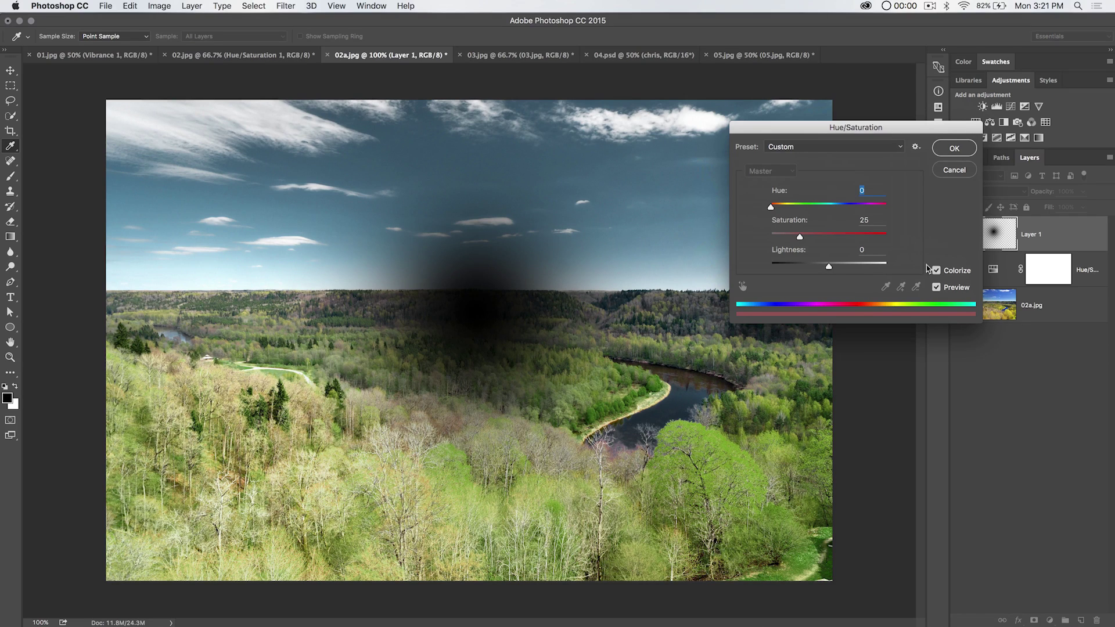
left_click_drag(815, 240, 896, 242)
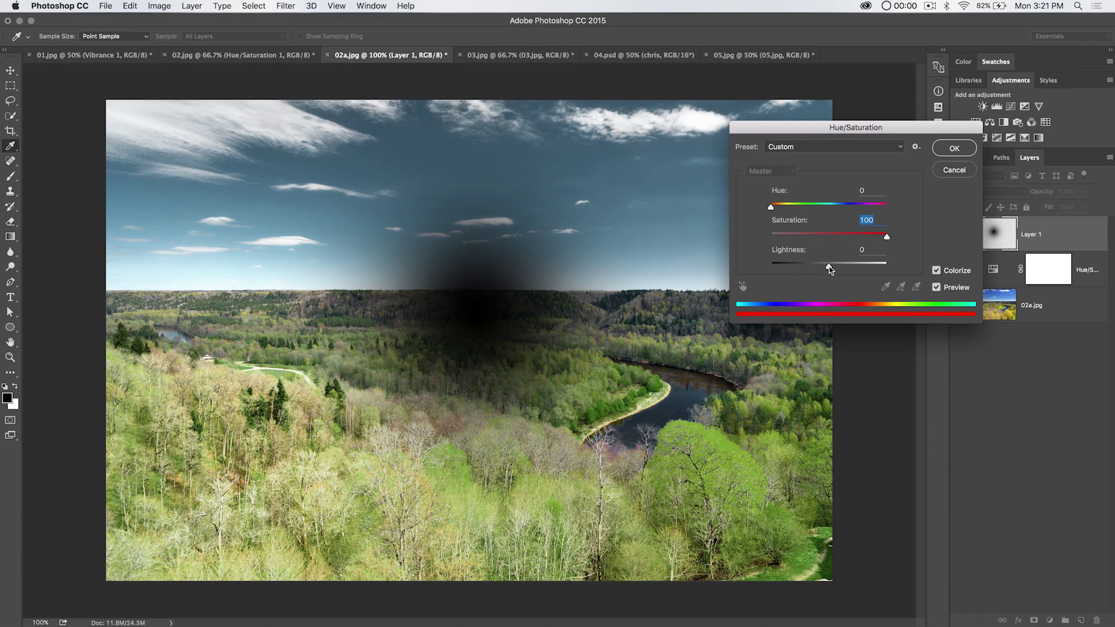
left_click_drag(829, 268, 853, 270)
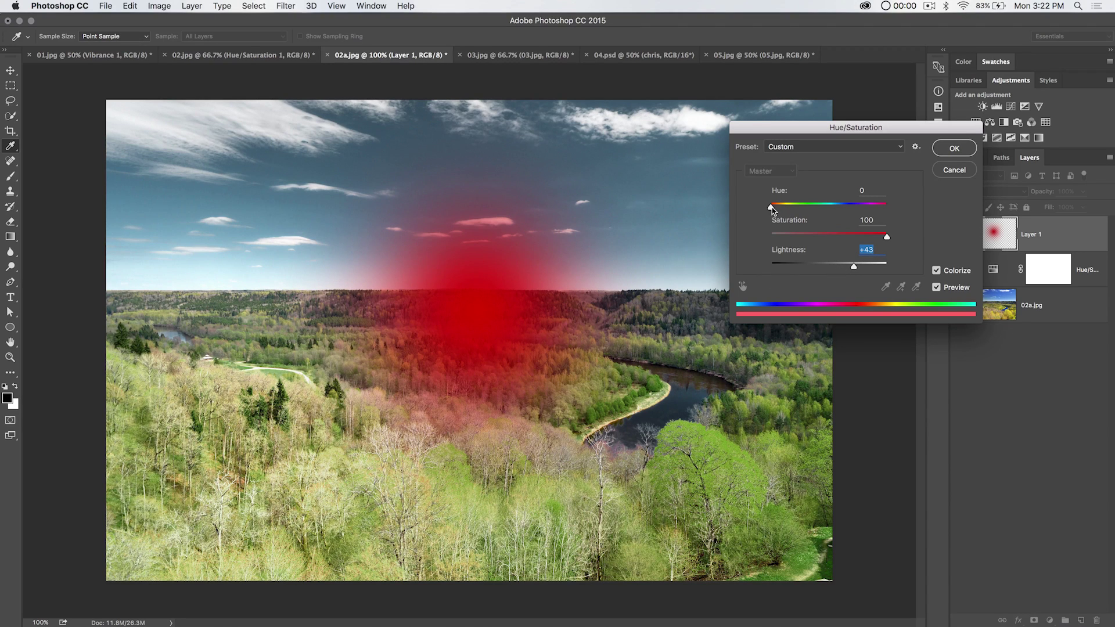
mouse_move(772, 208)
left_mouse_down()
mouse_move(808, 208)
mouse_move(783, 216)
left_mouse_up()
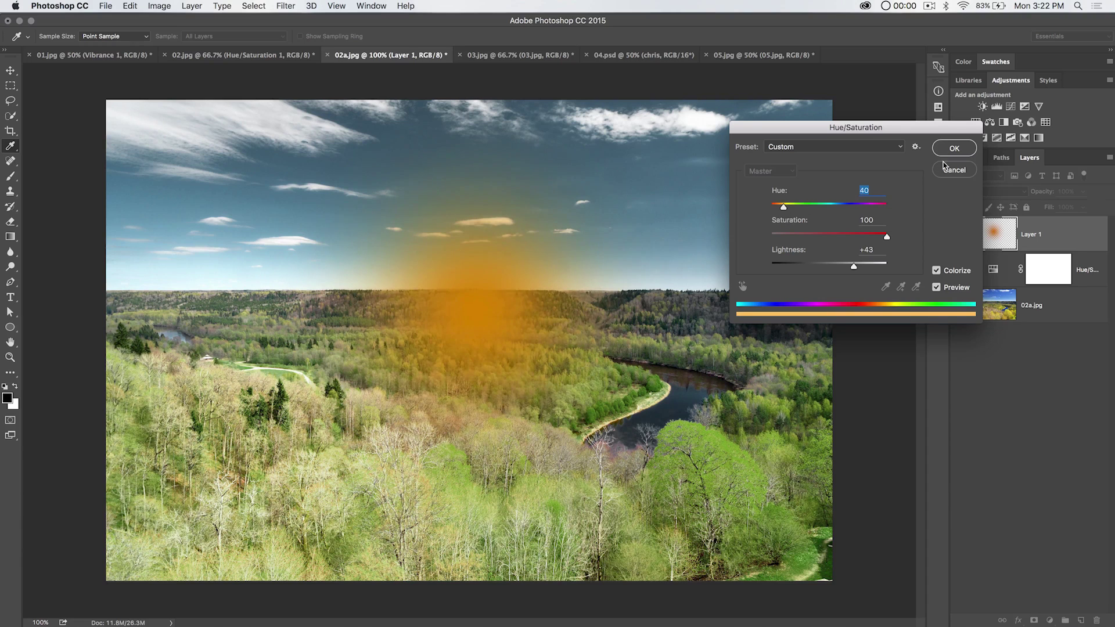
left_click_drag(855, 268, 858, 268)
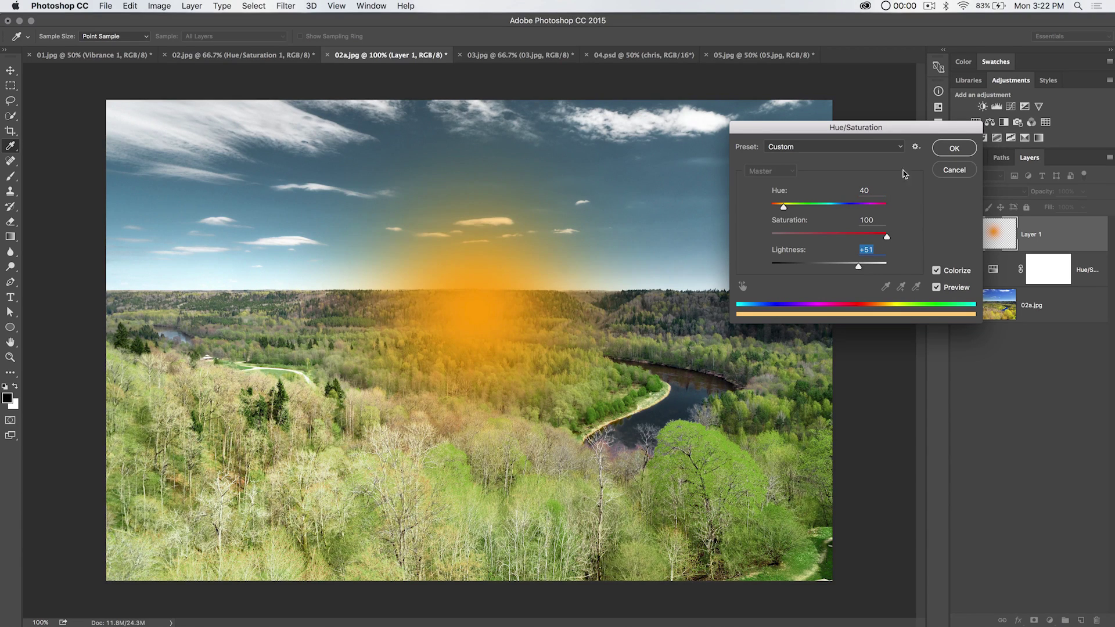
left_click(954, 149)
Step: Blend Layer 1 in Screen mode and move the orange glow left onto the horizon
left_click(994, 191)
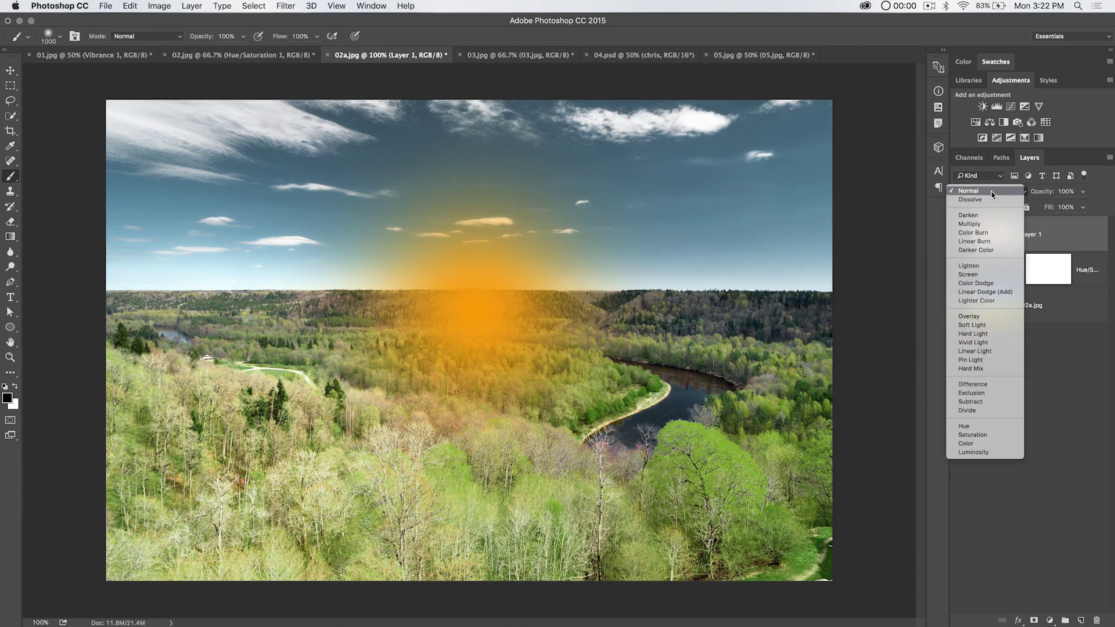
left_click(967, 274)
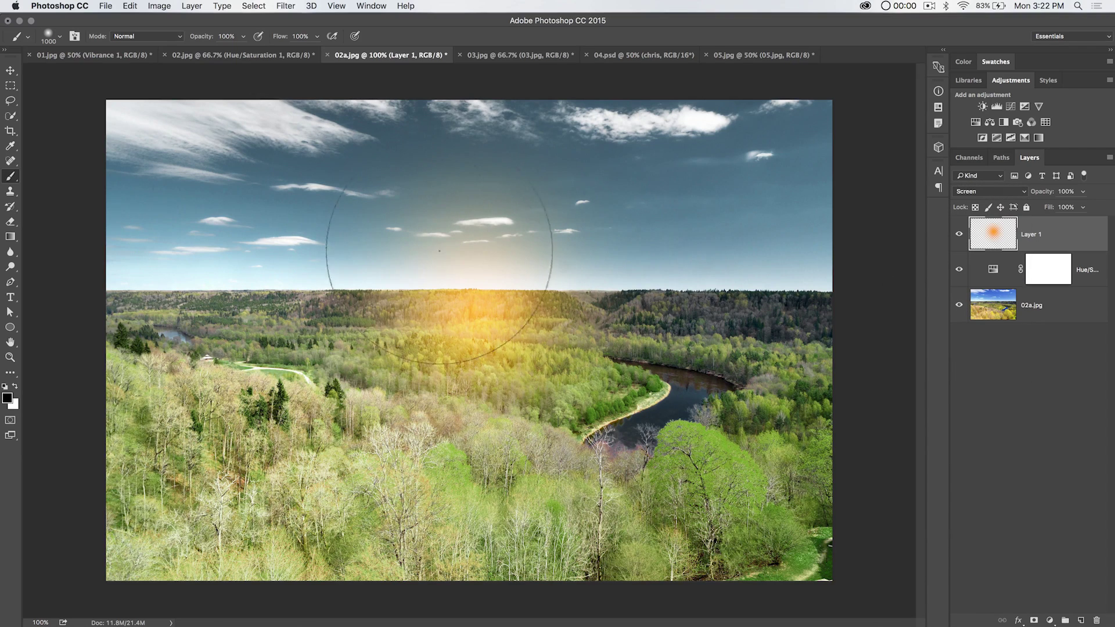
left_click(8, 71)
left_click_drag(474, 304, 351, 299)
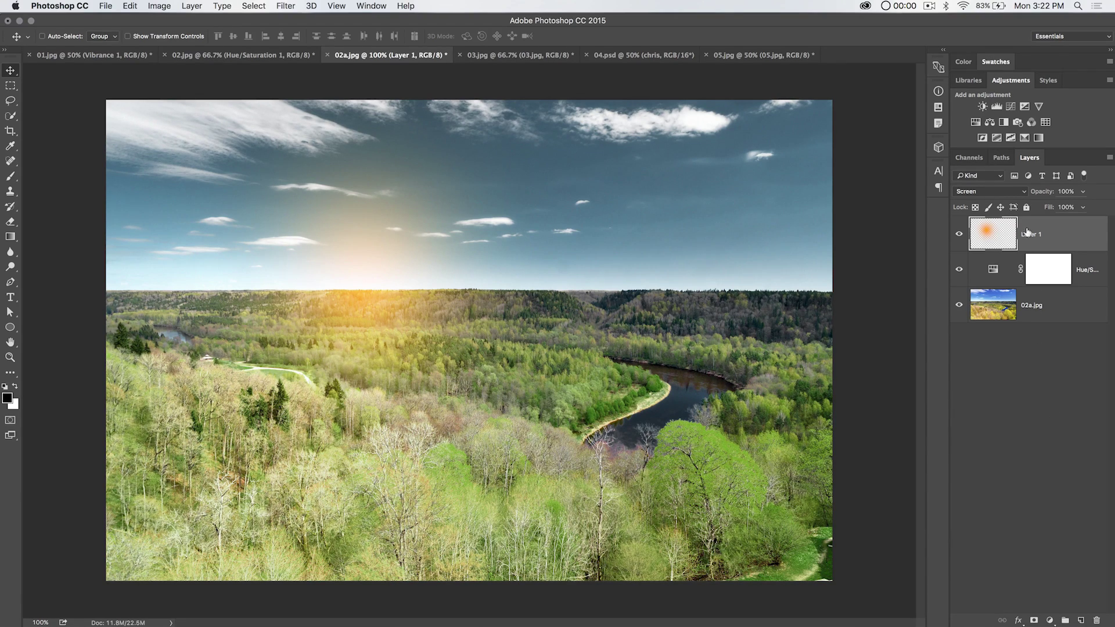
double_click(988, 267)
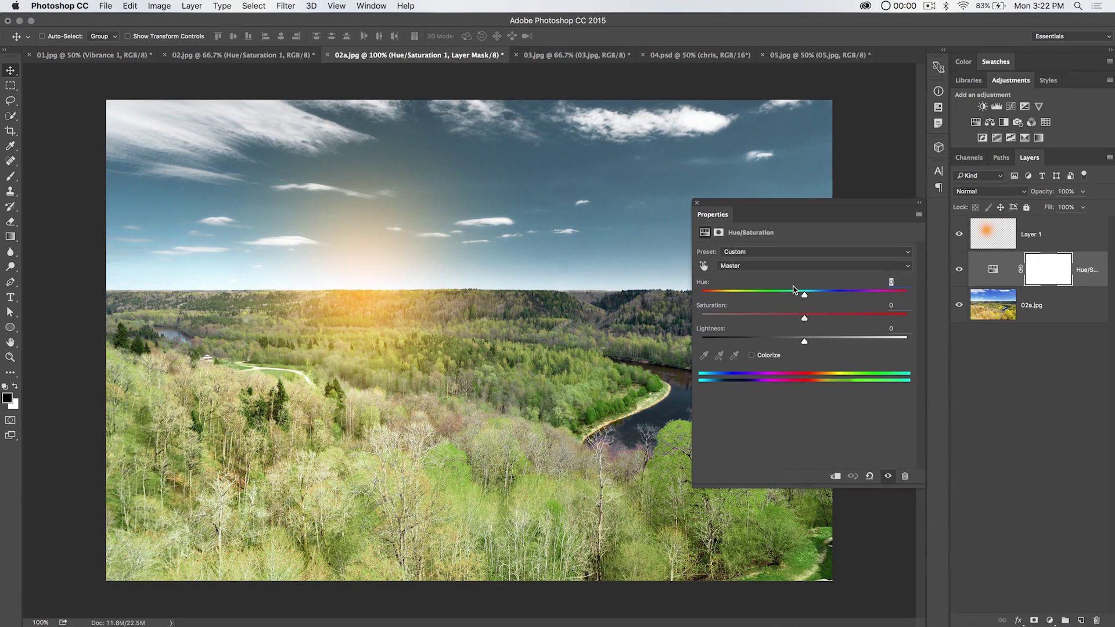
left_click(697, 203)
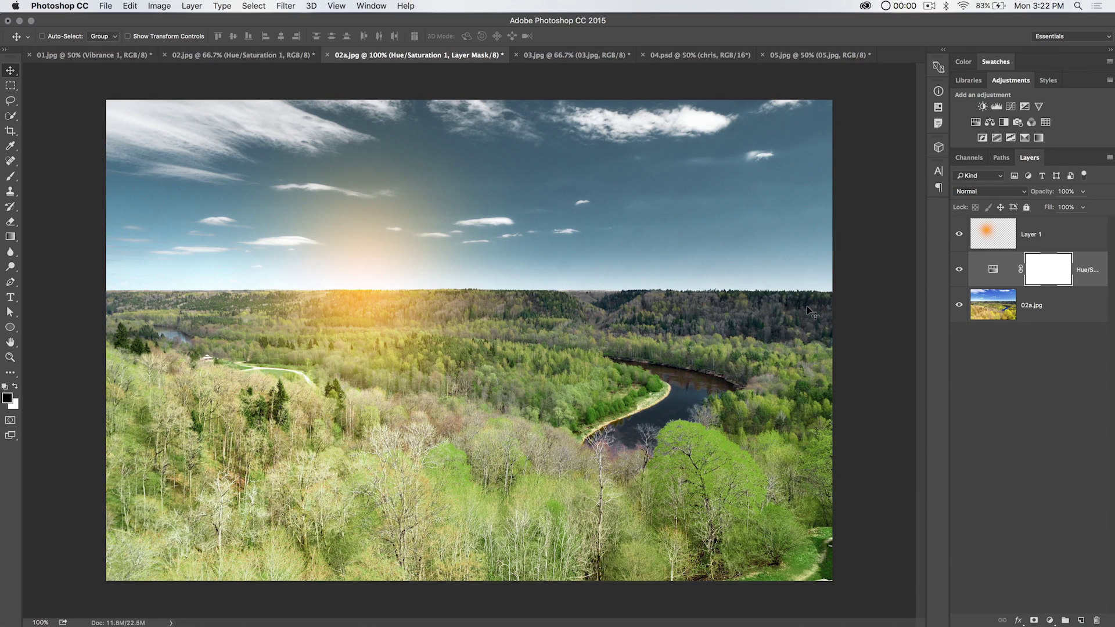